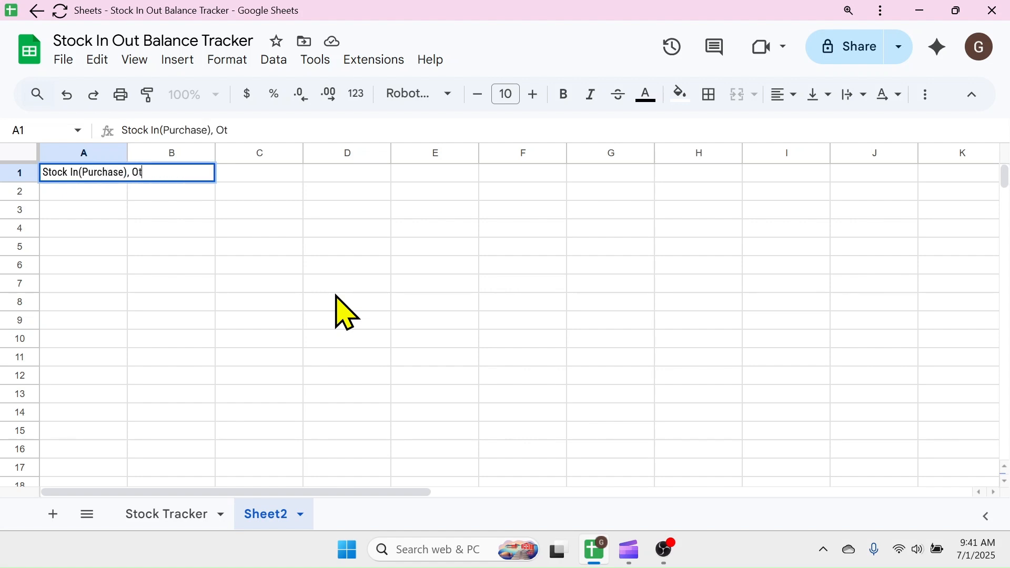
# Enter the title "Stock In(Purchase), Out(Sales) and Balance Tracking Sheet" in A1 and set its font size to 14.
pyautogui.write('Balance Tr')
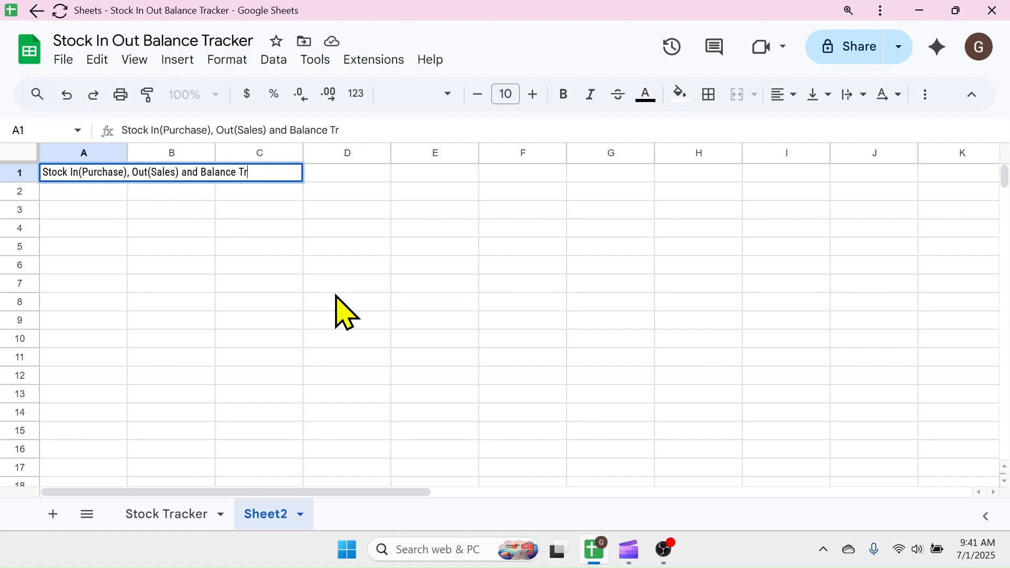
pyautogui.write('acking Sheet')
pyautogui.click(331, 268)
pyautogui.click(80, 174)
pyautogui.doubleClick(533, 94)
pyautogui.doubleClick(532, 95)
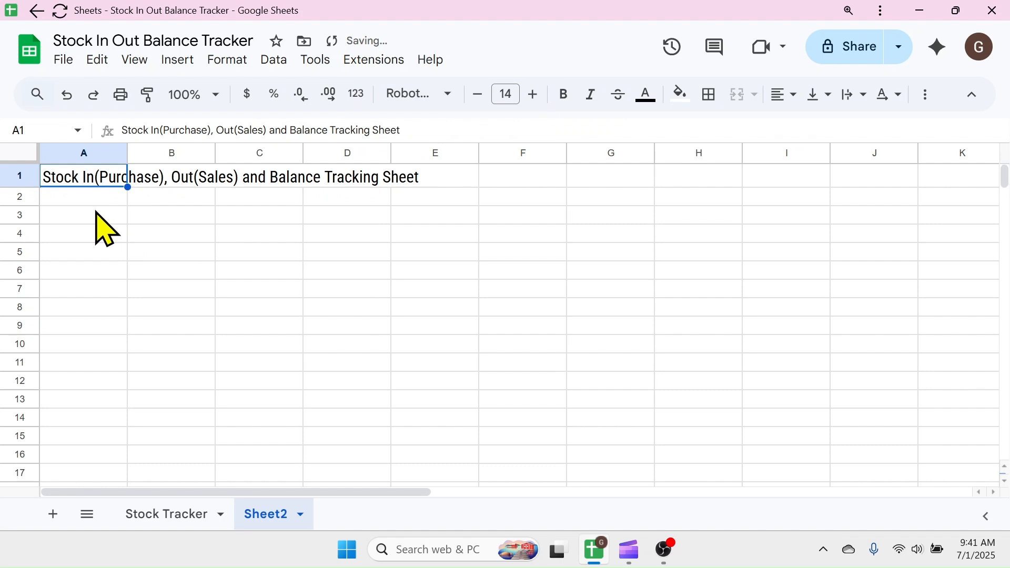
# Enter the headers Date, Product Name and Quantity in A3:C3.
pyautogui.click(95, 213)
pyautogui.write('Date')
pyautogui.press('Tab')
pyautogui.write('Product Name')
pyautogui.press('Tab')
pyautogui.write('Q')
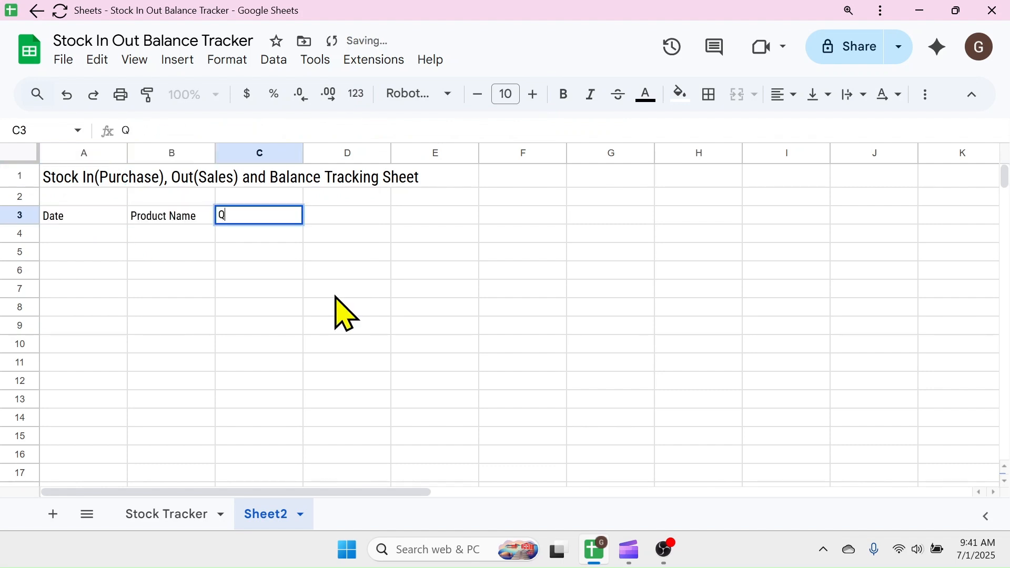
pyautogui.write('uantity')
# Enter the headers Date, Product Name and Quantity in E3:G3, and narrow the spacer columns D and H.
pyautogui.click(411, 217)
pyautogui.write('Date')
pyautogui.press('Tab')
pyautogui.write('Product')
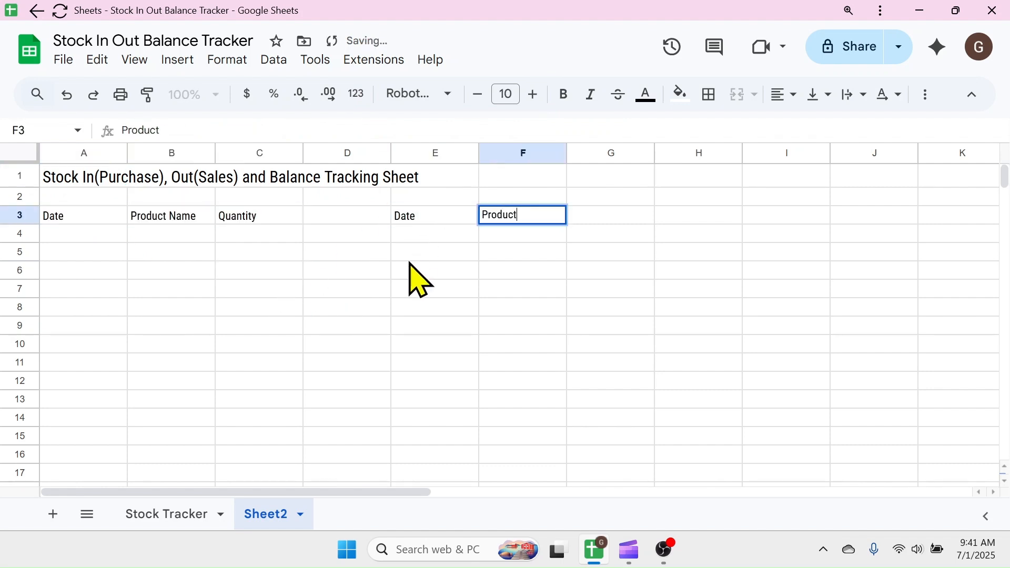
pyautogui.write(' Name')
pyautogui.press('Tab')
pyautogui.write('Quantity')
pyautogui.press('Tab')
pyautogui.moveTo(391, 153); pyautogui.dragTo(353, 156)
pyautogui.moveTo(706, 156); pyautogui.dragTo(658, 156)
# Enter the headers Product Name, Op. Stock, Total IN, Totla Out and Total Balance in I3:M3.
pyautogui.press('Tab')
pyautogui.write('Product Name')
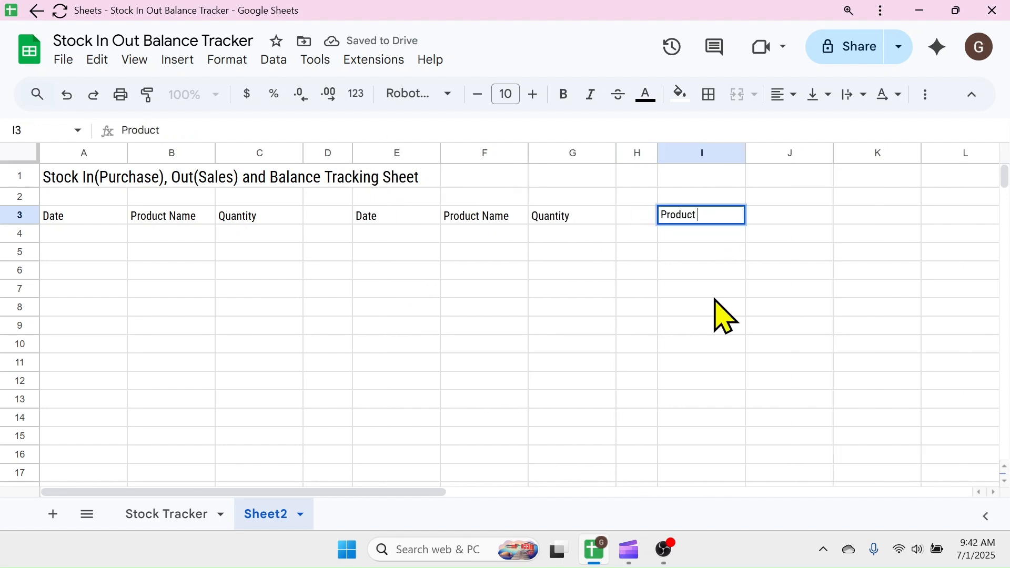
pyautogui.press('Tab')
pyautogui.press('Tab')
pyautogui.write('T')
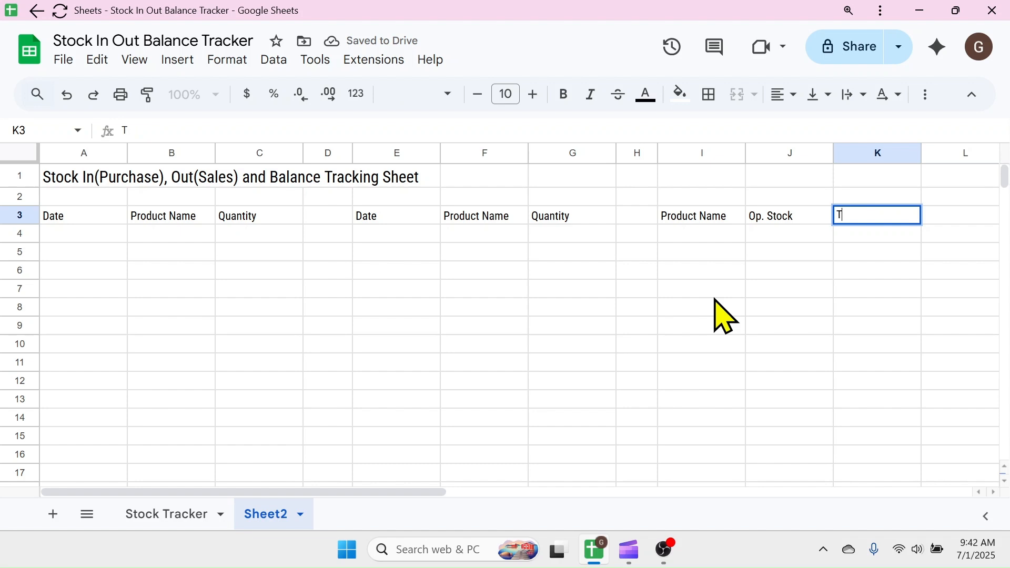
pyautogui.press('Tab')
pyautogui.write('Totla')
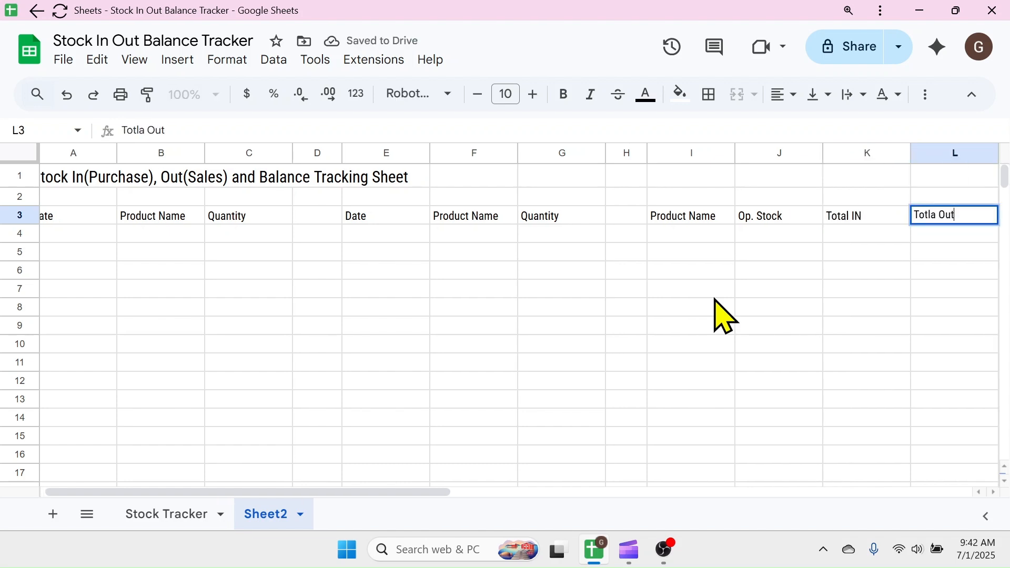
pyautogui.press('Tab')
pyautogui.write('Total')
pyautogui.press('Return')
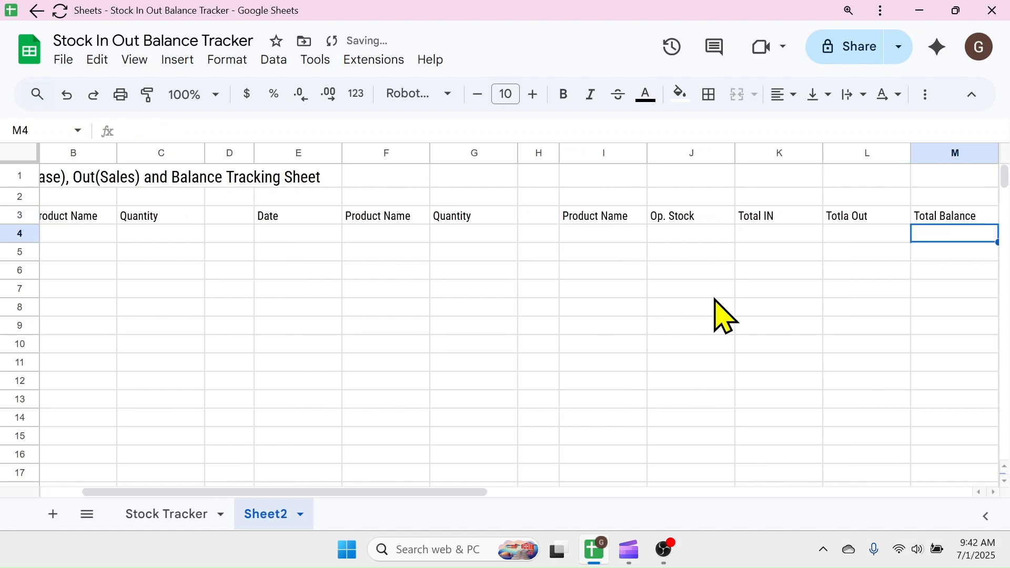
# Convert the range A3:C4 with the first Date, Product Name and Quantity headers to a table.
pyautogui.hscroll(-3, 526, 315)
pyautogui.click(395, 342)
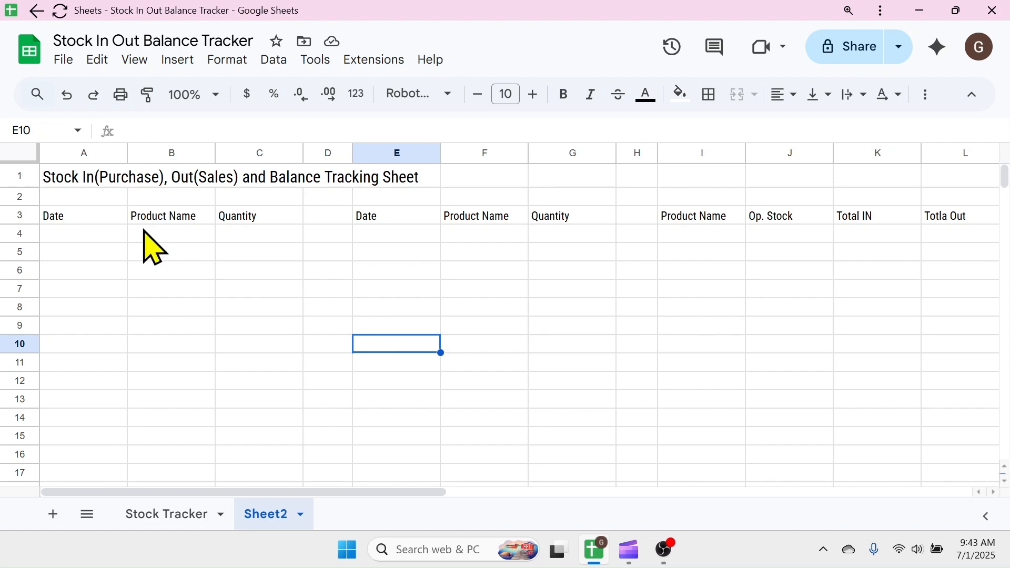
pyautogui.moveTo(72, 216); pyautogui.dragTo(261, 245)
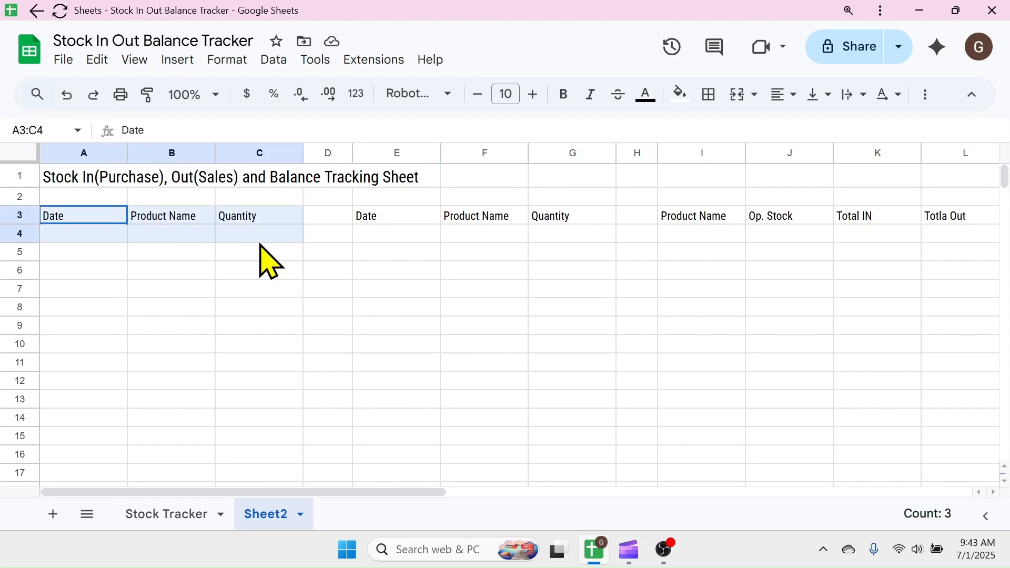
pyautogui.click(230, 60)
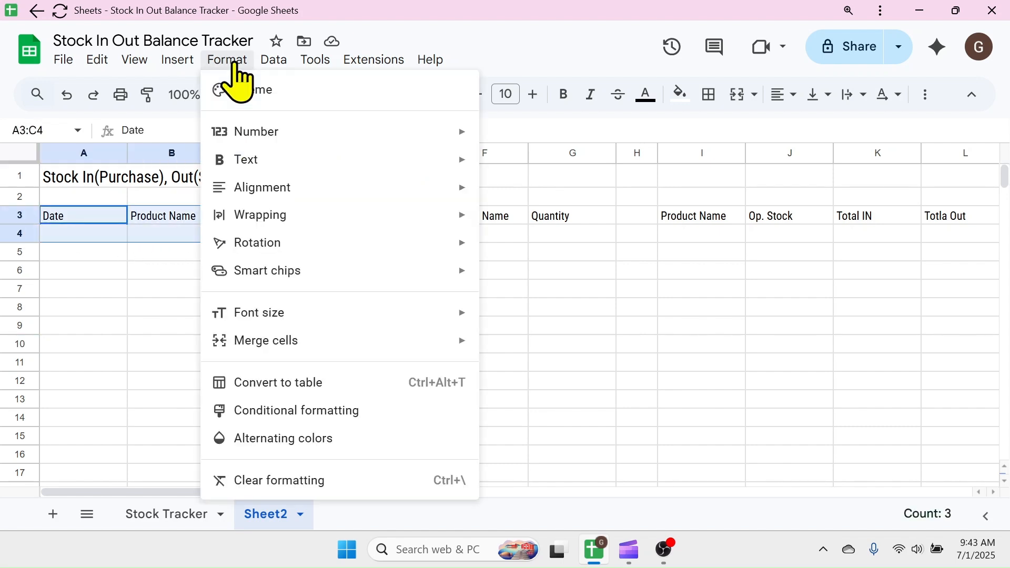
pyautogui.click(284, 380)
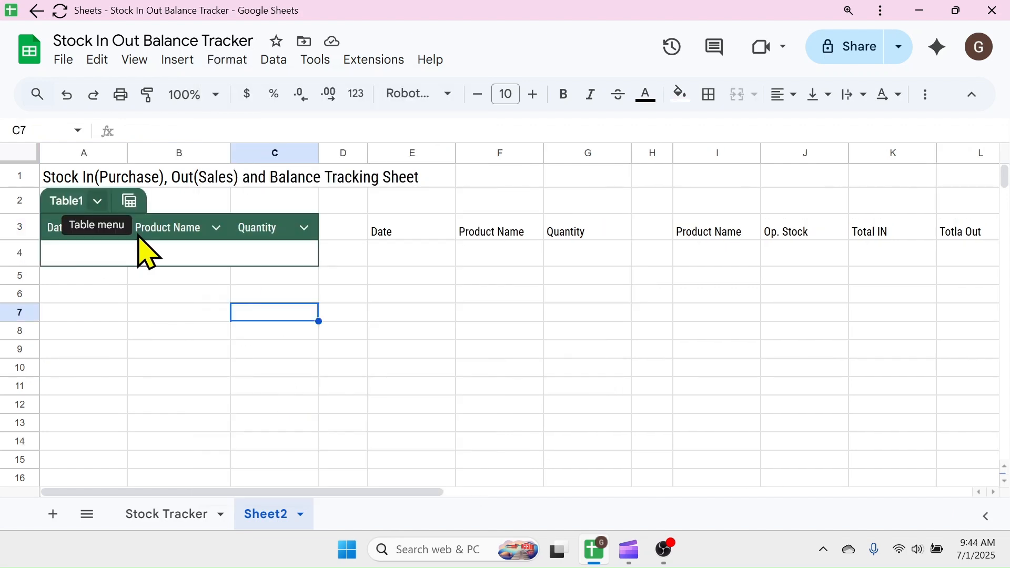
# Rename the table in columns A to C as stockin.
pyautogui.click(84, 203)
pyautogui.press('BackSpace')
pyautogui.press('BackSpace')
pyautogui.press('BackSpace')
pyautogui.press('BackSpace')
pyautogui.press('BackSpace')
pyautogui.press('BackSpace')
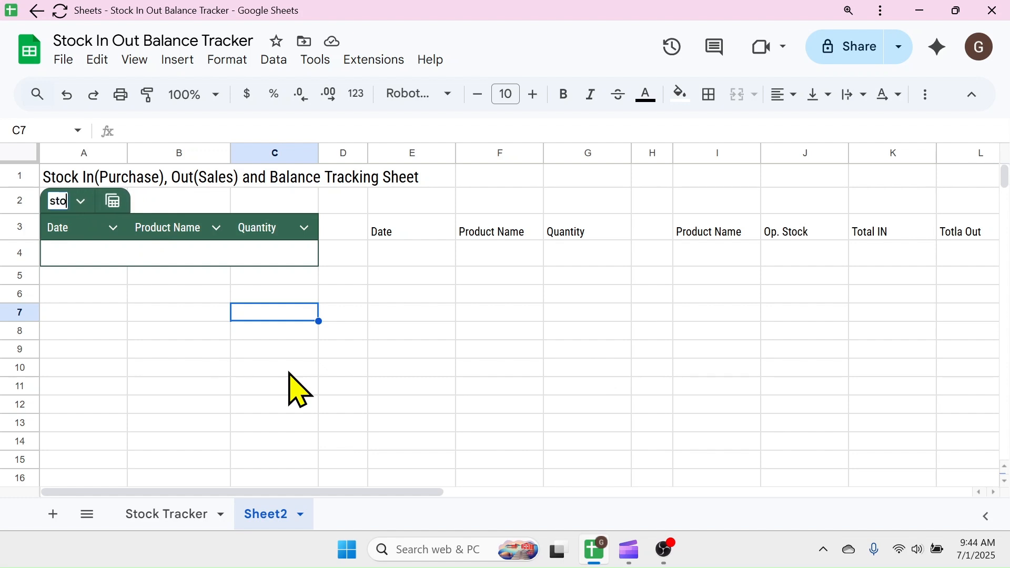
pyautogui.click(449, 314)
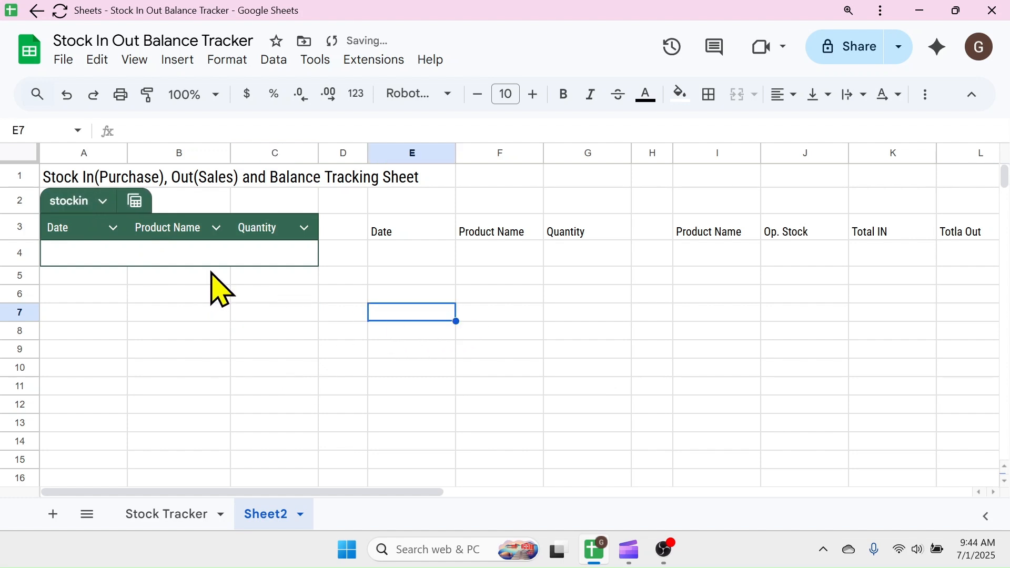
# Set the column type of the stockin table's Date column to Date and check the date picker in A4.
pyautogui.click(114, 228)
pyautogui.moveTo(180, 269)
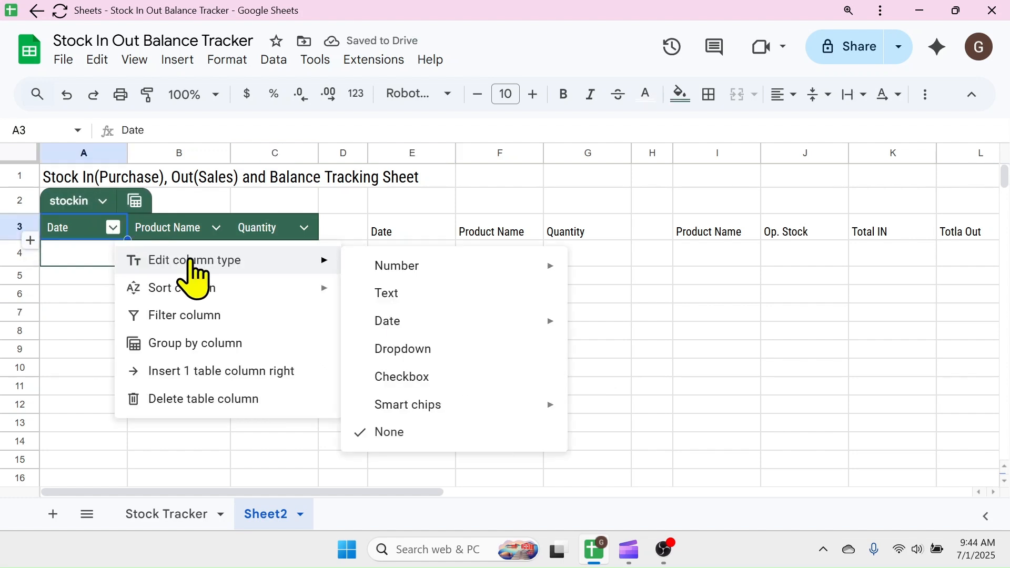
pyautogui.moveTo(397, 321)
pyautogui.click(621, 329)
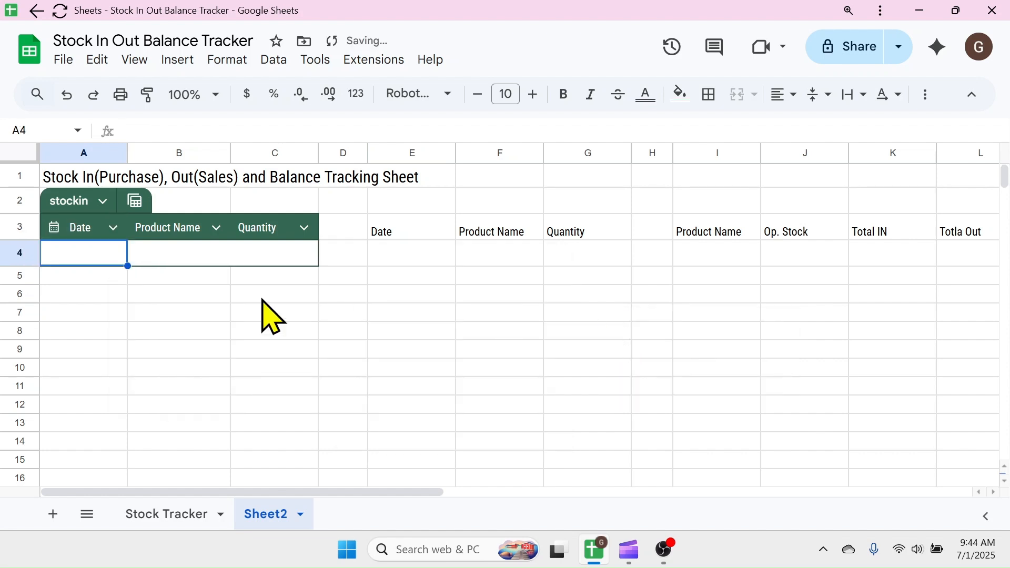
pyautogui.doubleClick(87, 253)
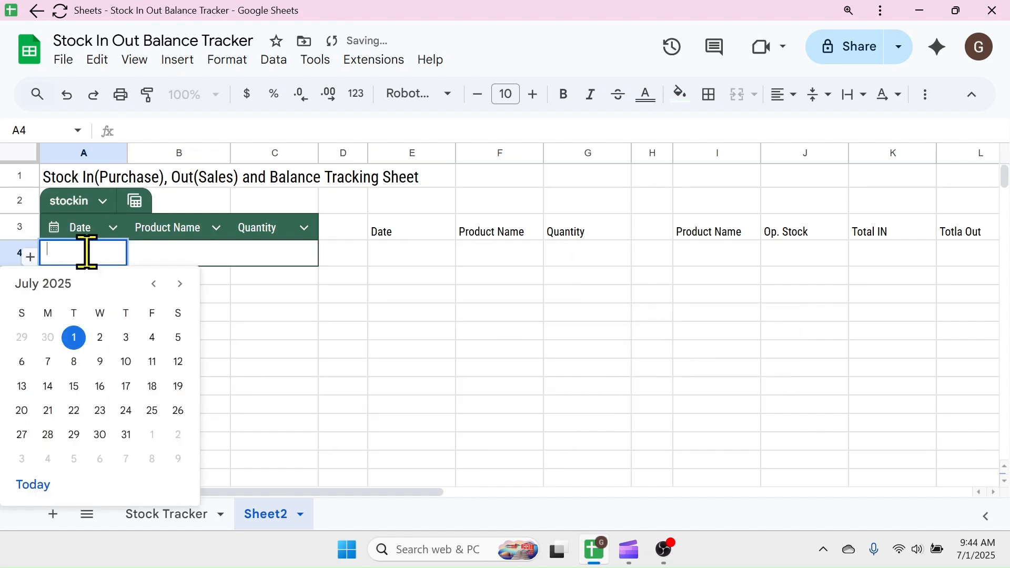
pyautogui.click(317, 349)
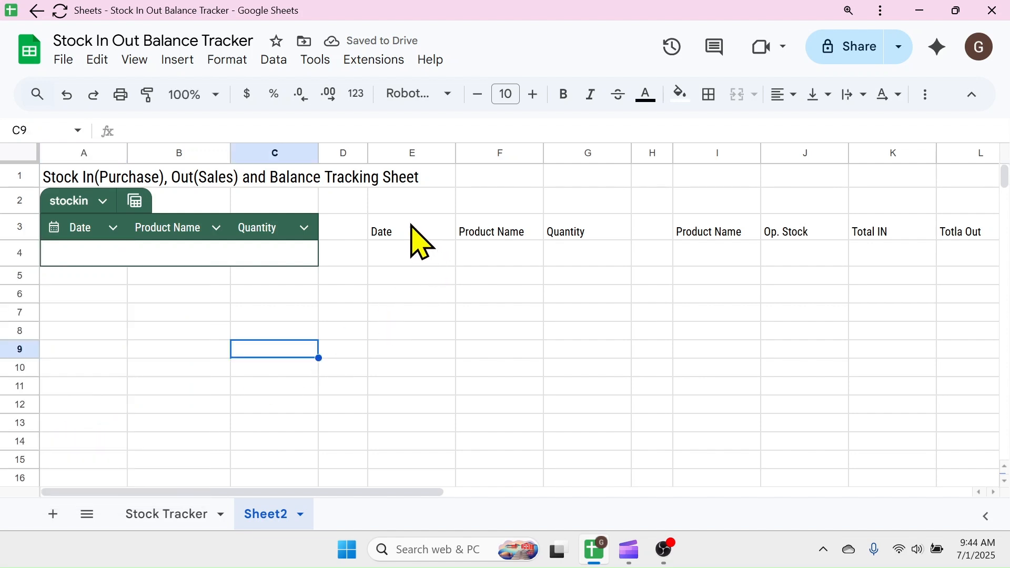
# Convert the range E3:G4 to a table and name it stockout.
pyautogui.moveTo(412, 226); pyautogui.dragTo(582, 253)
pyautogui.click(231, 60)
pyautogui.click(312, 384)
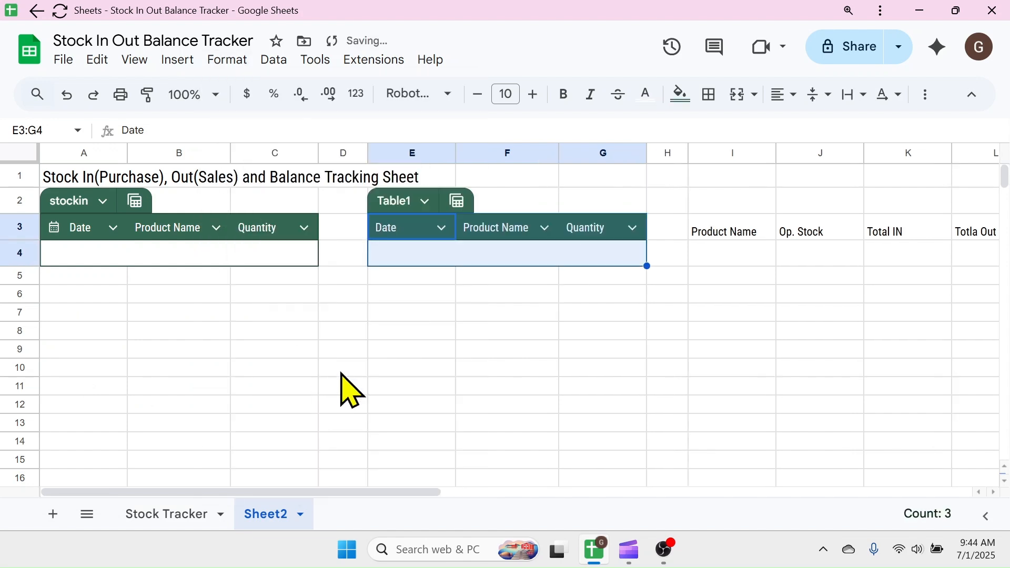
pyautogui.write('stock')
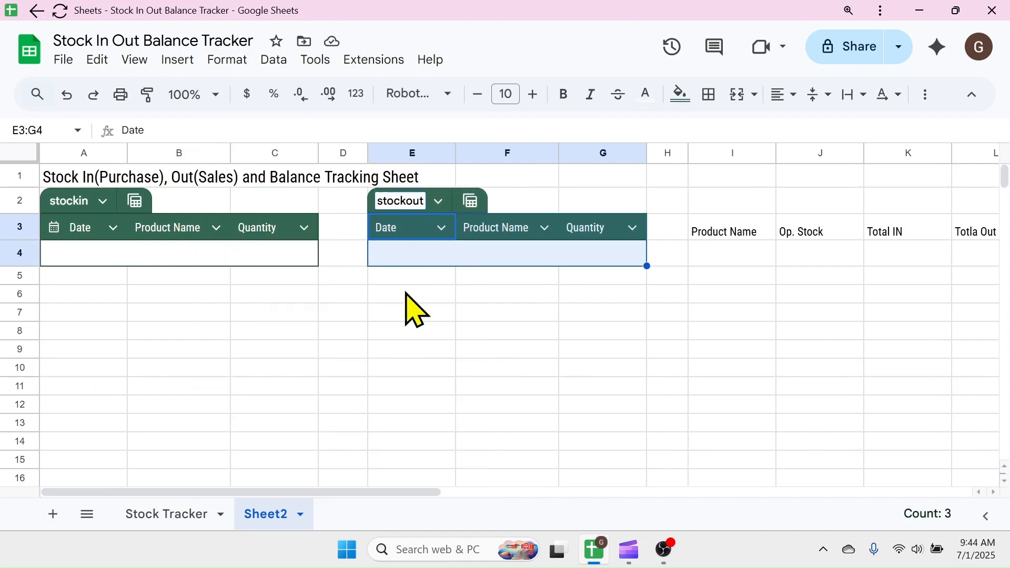
pyautogui.write('out')
# Set the column type of the stockout table's Date column to Date and check the date picker in E4.
pyautogui.click(442, 227)
pyautogui.moveTo(521, 261)
pyautogui.moveTo(721, 321)
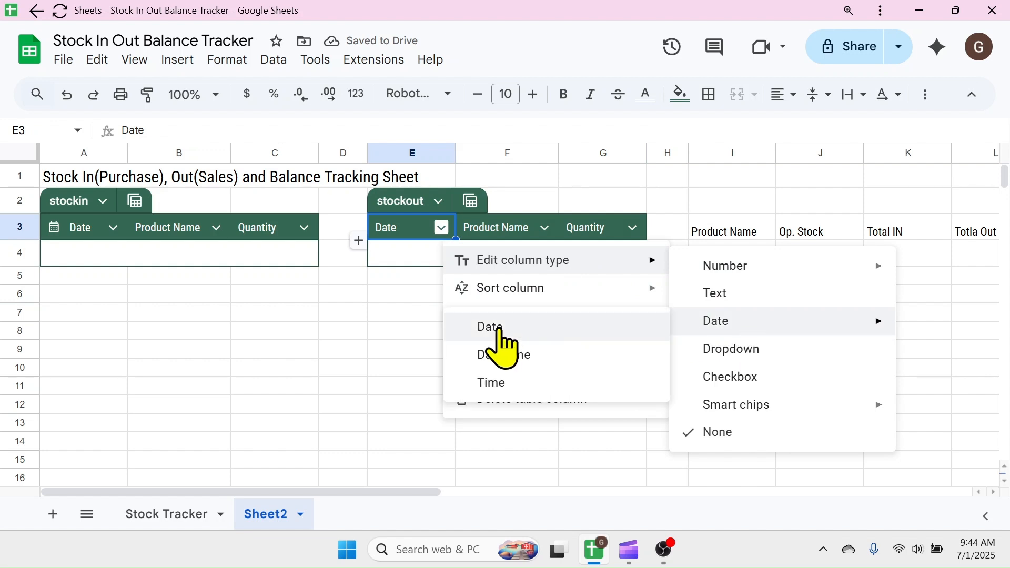
pyautogui.click(499, 328)
pyautogui.click(405, 312)
pyautogui.doubleClick(402, 254)
pyautogui.click(617, 330)
# Convert the range I3:M4 to a table and name it stockbalance.
pyautogui.moveTo(352, 492); pyautogui.dragTo(508, 496)
pyautogui.moveTo(368, 237); pyautogui.dragTo(694, 270)
pyautogui.click(229, 61)
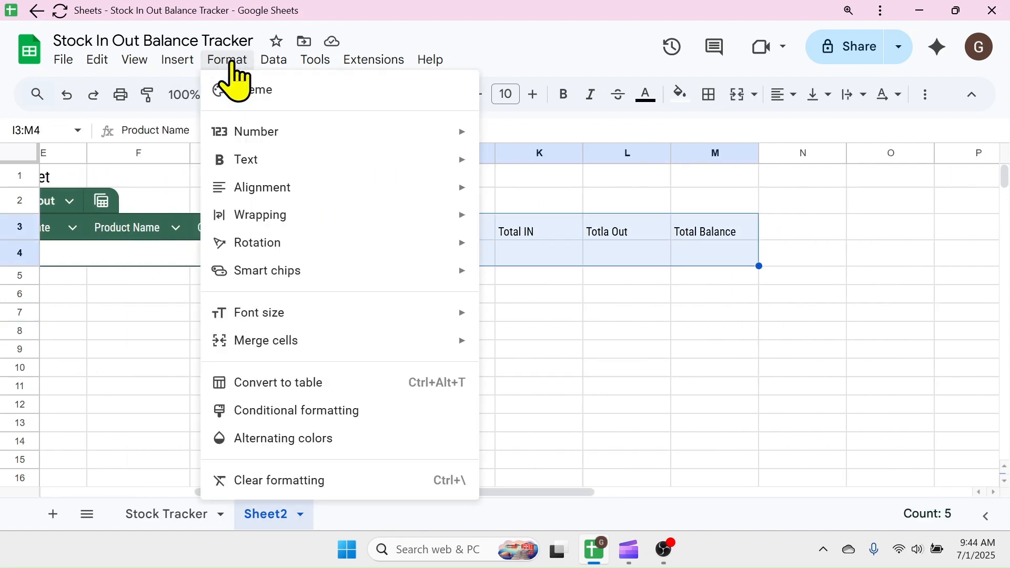
pyautogui.click(293, 383)
pyautogui.click(386, 337)
pyautogui.write('stockbalance')
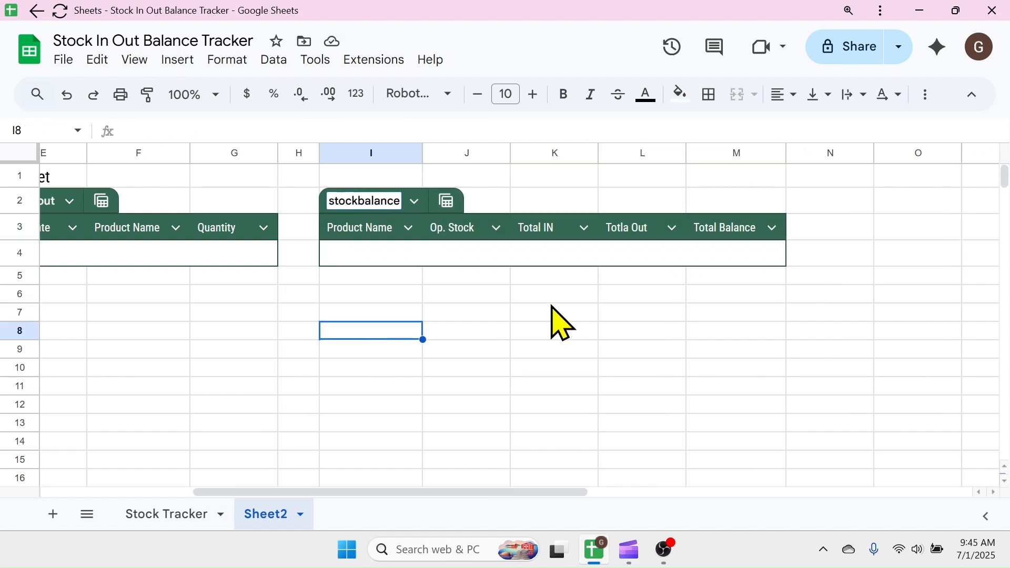
pyautogui.click(555, 293)
# Narrow the spacer columns D and H and the table columns so all three tables fit side by side in view.
pyautogui.moveTo(444, 494); pyautogui.dragTo(228, 497)
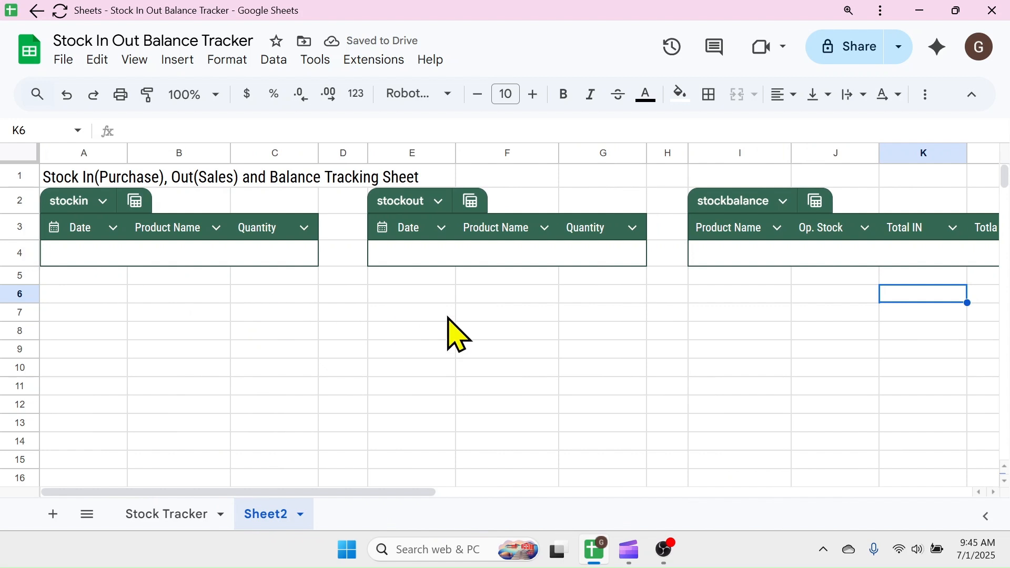
pyautogui.moveTo(368, 153); pyautogui.dragTo(350, 153)
pyautogui.moveTo(671, 154); pyautogui.dragTo(615, 153)
pyautogui.moveTo(319, 153); pyautogui.dragTo(303, 153)
pyautogui.moveTo(350, 492); pyautogui.dragTo(445, 492)
pyautogui.moveTo(595, 155); pyautogui.dragTo(575, 156)
# Merge the title cells A1:M1 across the three tables and center the title horizontally.
pyautogui.click(81, 176)
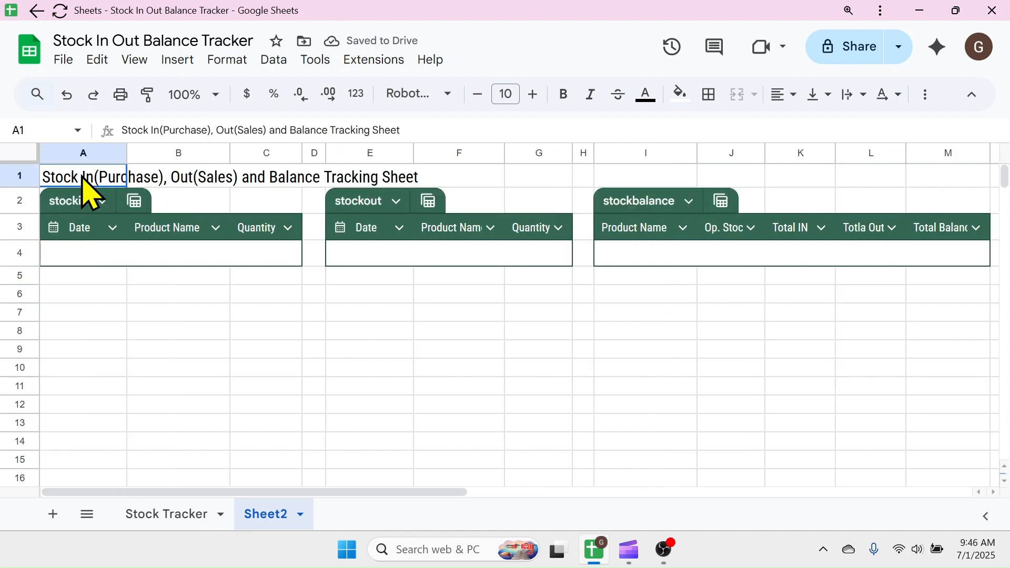
pyautogui.moveTo(84, 181); pyautogui.dragTo(942, 184)
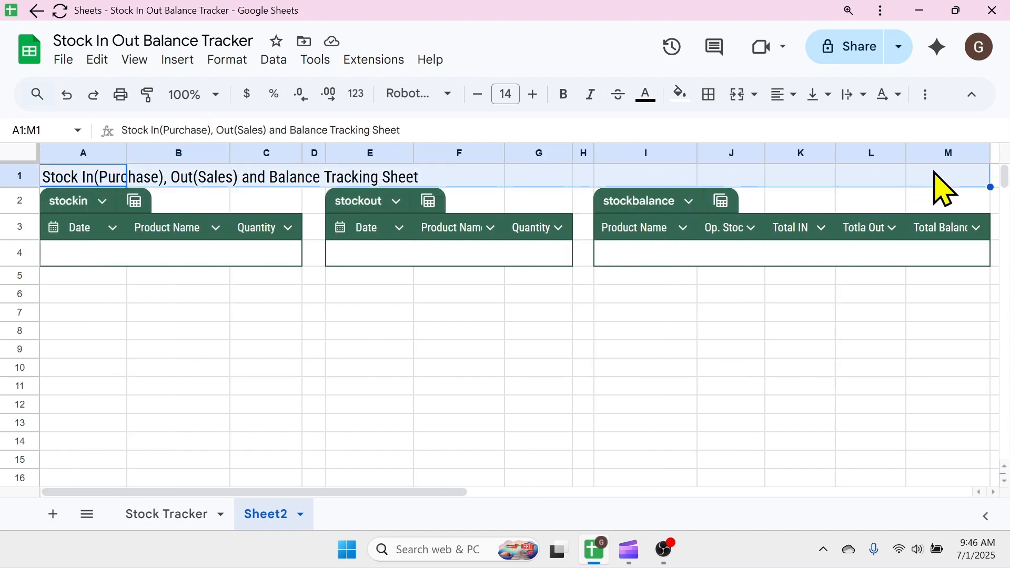
pyautogui.click(755, 96)
pyautogui.click(771, 124)
pyautogui.click(794, 101)
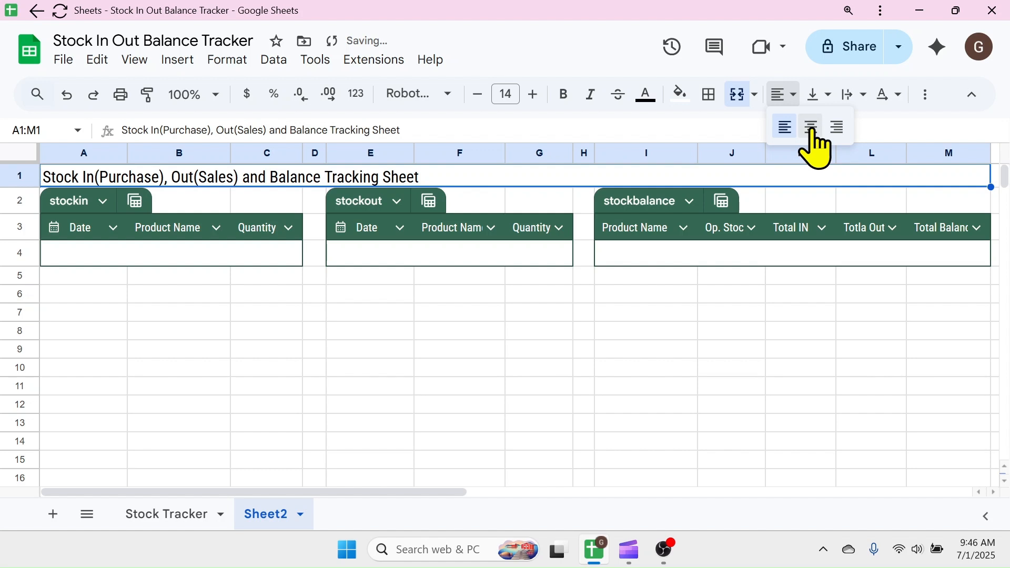
pyautogui.click(811, 127)
pyautogui.click(443, 337)
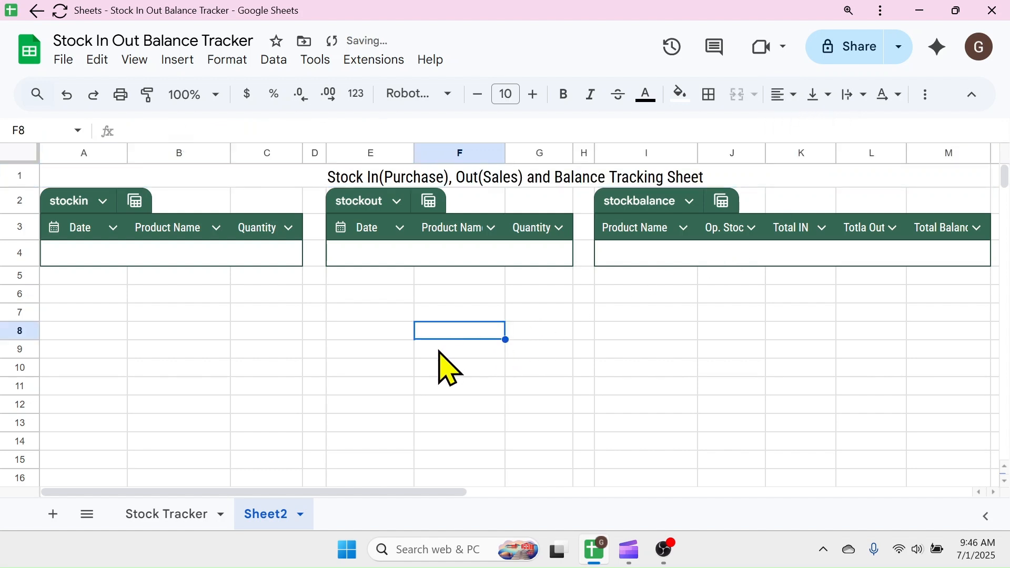
# Insert one row above row 2 to separate the title from the tables.
pyautogui.click(15, 200)
pyautogui.rightClick(16, 203)
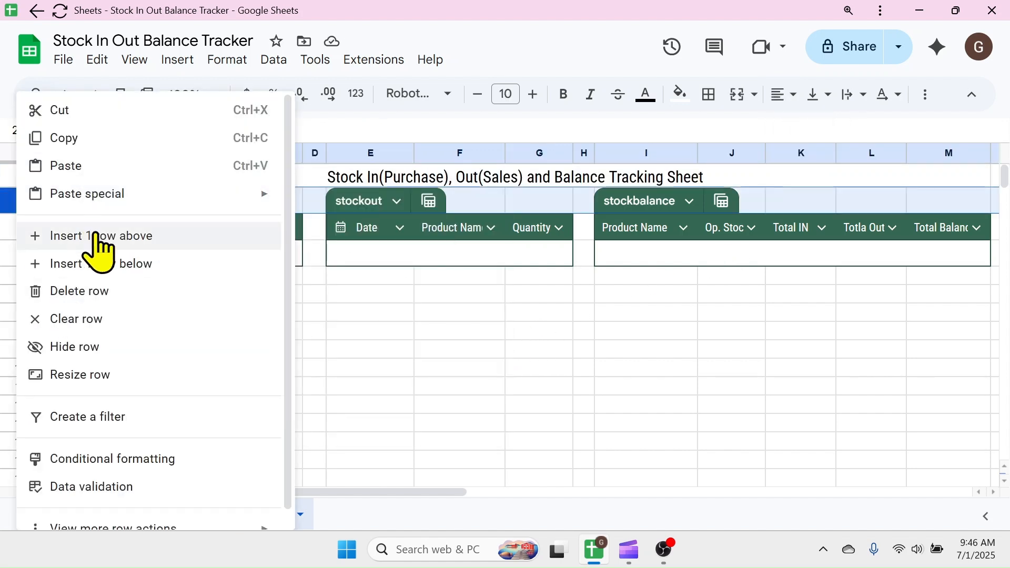
pyautogui.click(79, 236)
pyautogui.click(463, 447)
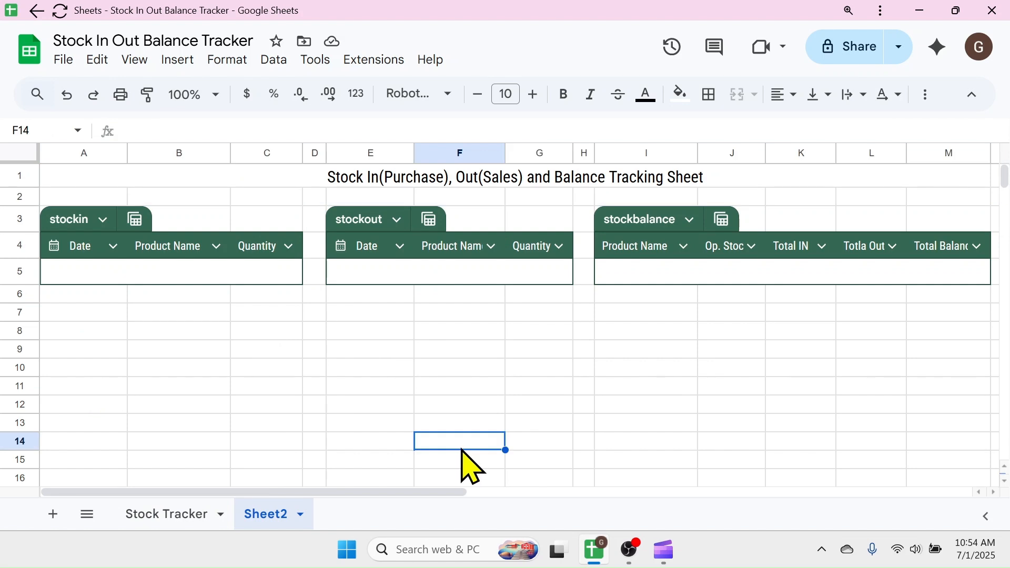
# List the products Apple, Mango, Kiwi, Orange, Papaya and Grapes in the stockbalance table's Product Name column, starting at I5.
pyautogui.click(631, 273)
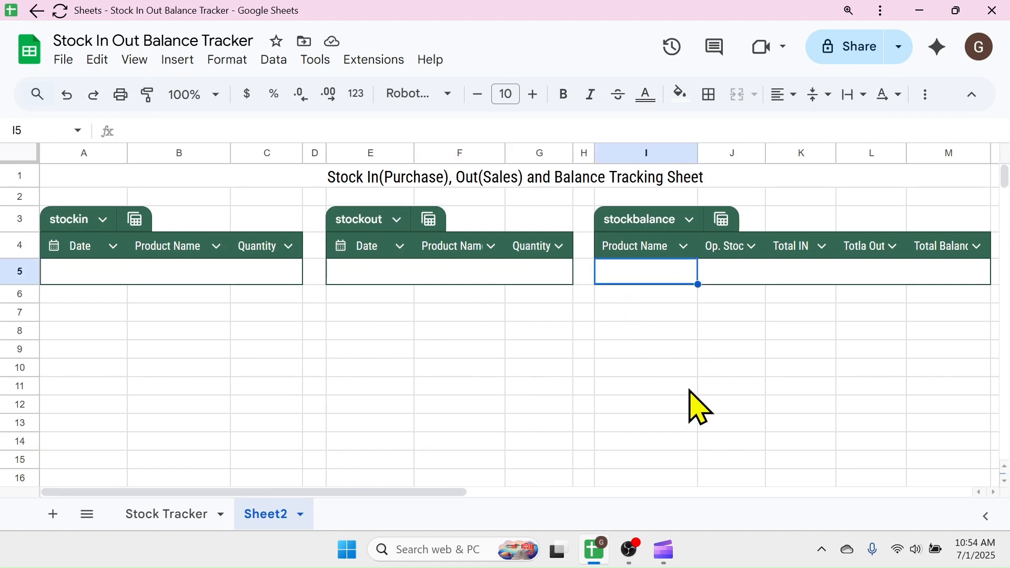
pyautogui.write('Apple')
pyautogui.press('Return')
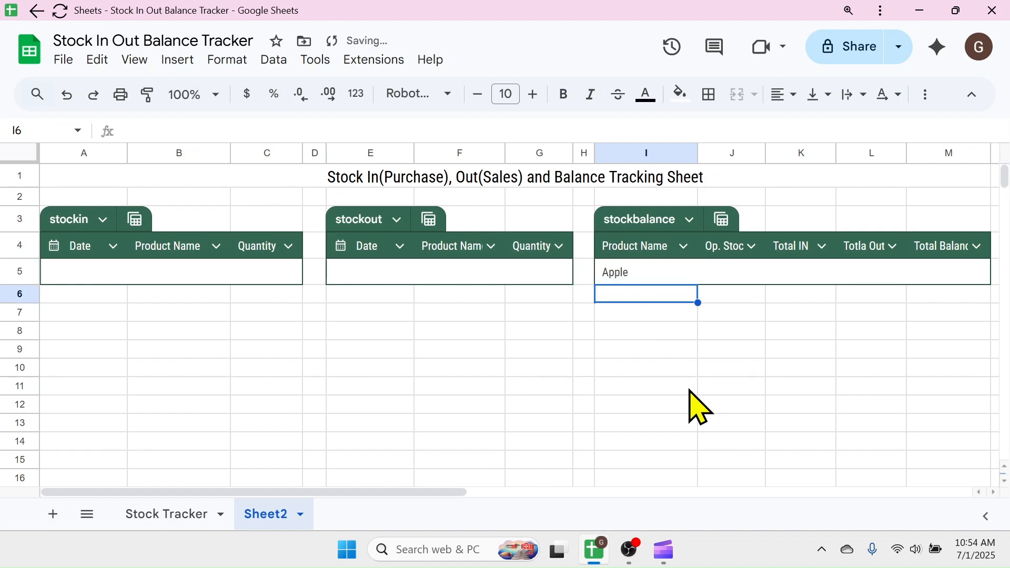
pyautogui.write('Mango')
pyautogui.press('Return')
pyautogui.write('Kiwi')
pyautogui.press('Return')
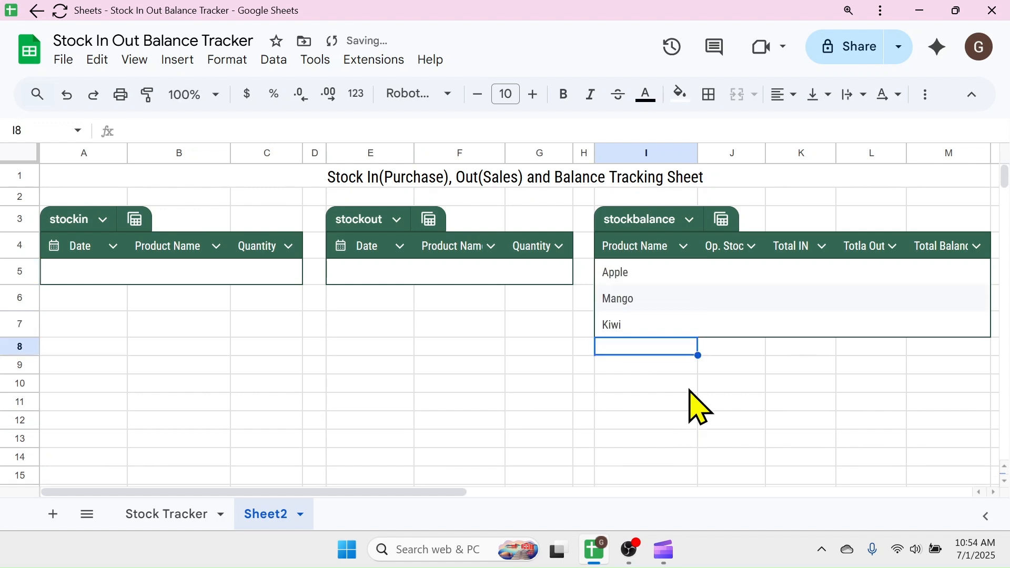
pyautogui.write('Orange')
pyautogui.press('Return')
pyautogui.write('Papaya')
pyautogui.press('Return')
pyautogui.write('Grapes')
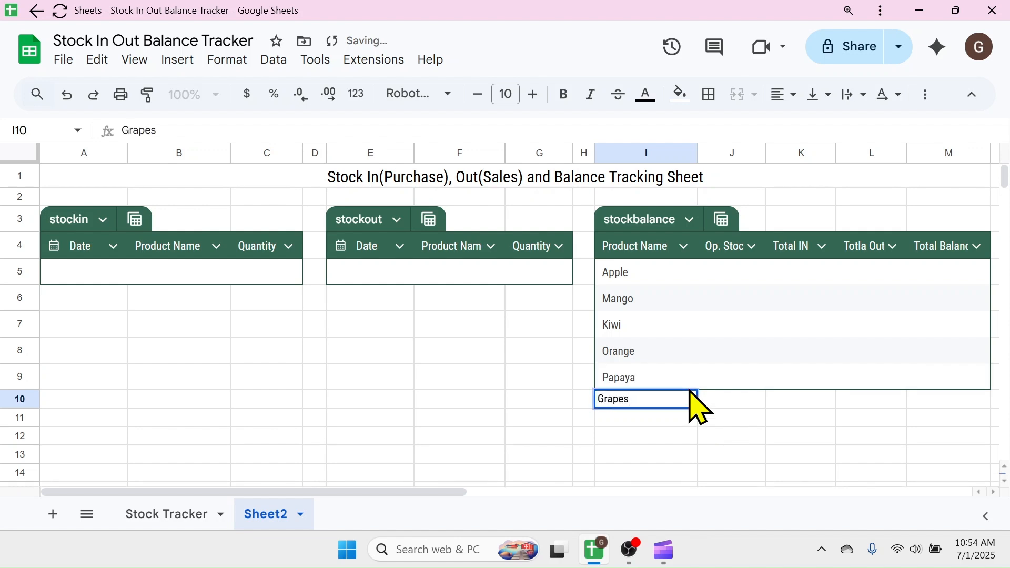
pyautogui.press('Return')
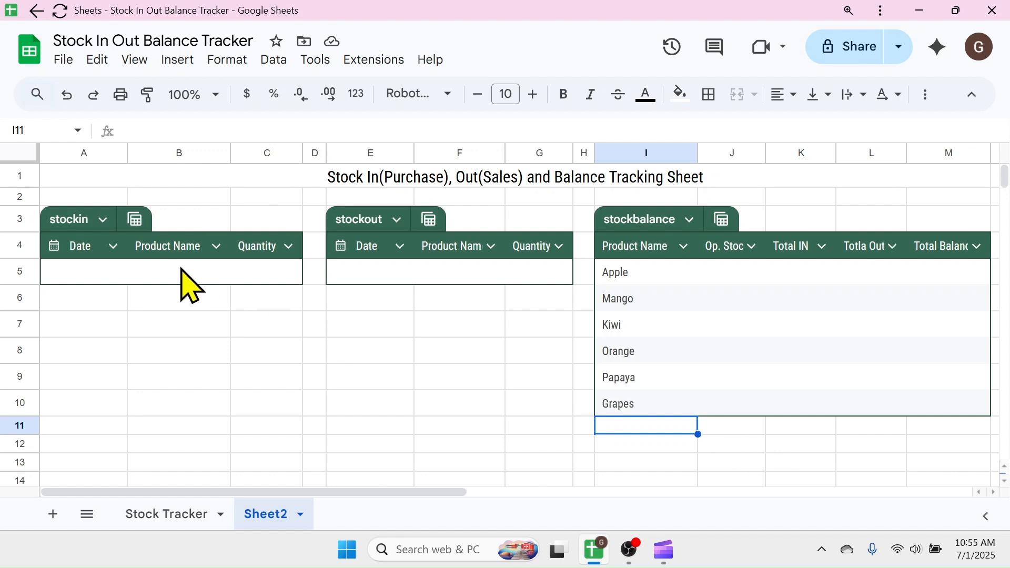
# Add a dropdown-from-a-range validation rule to the stockin Product Name column, sourced from the stockbalance table's product name column, and check its options.
pyautogui.click(188, 287)
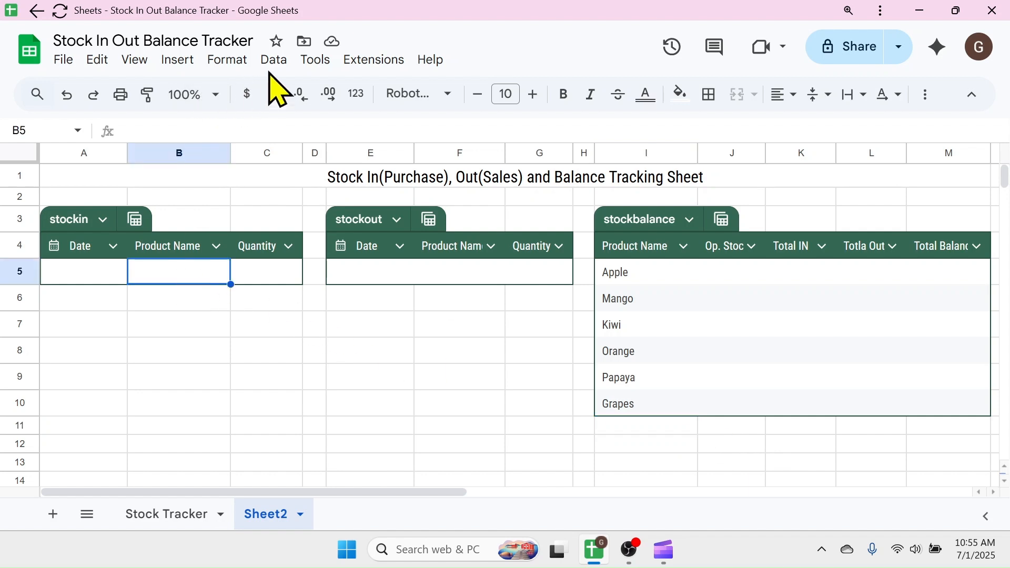
pyautogui.click(274, 60)
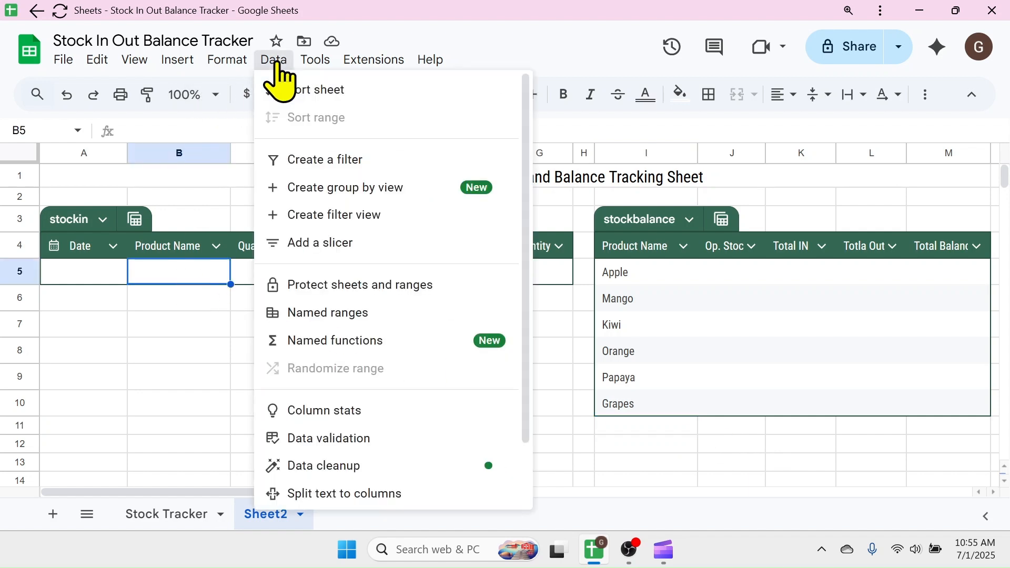
pyautogui.click(349, 439)
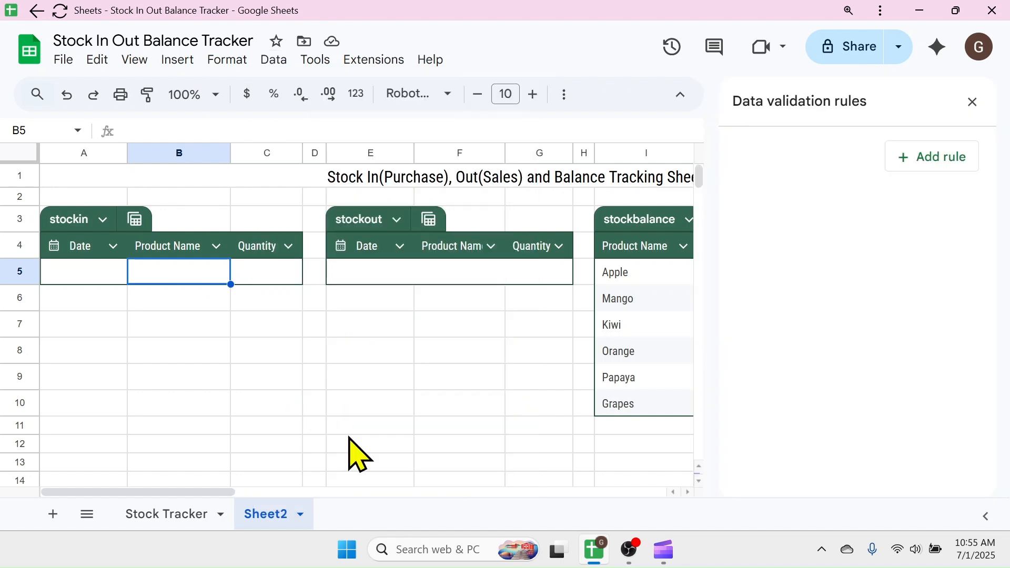
pyautogui.click(931, 158)
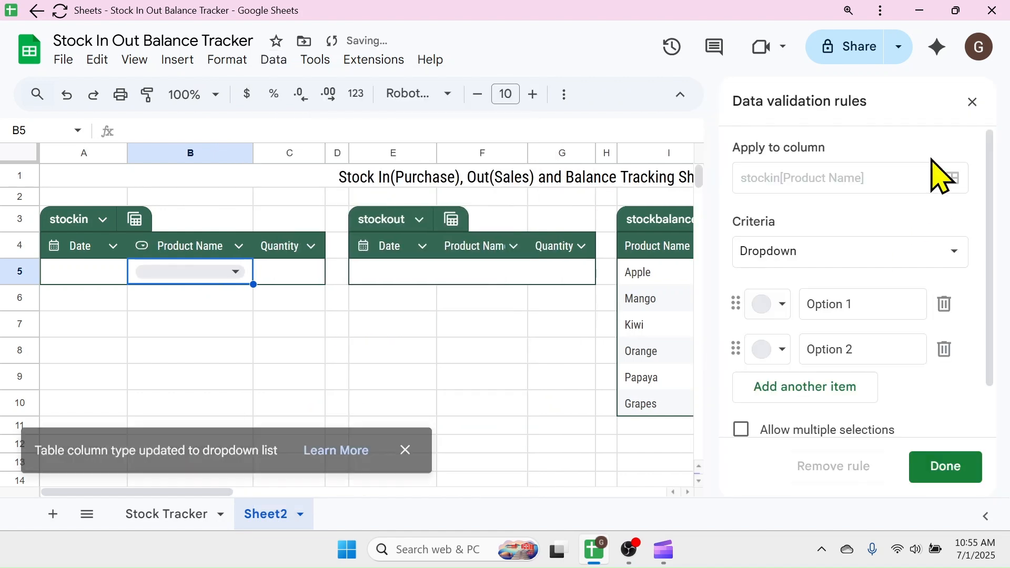
pyautogui.click(945, 255)
pyautogui.click(834, 277)
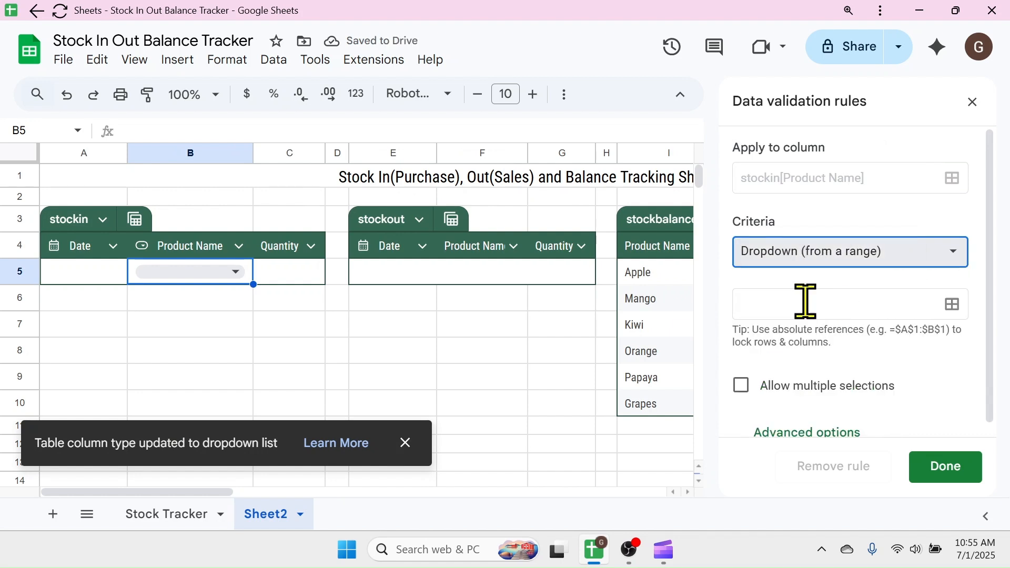
pyautogui.click(777, 305)
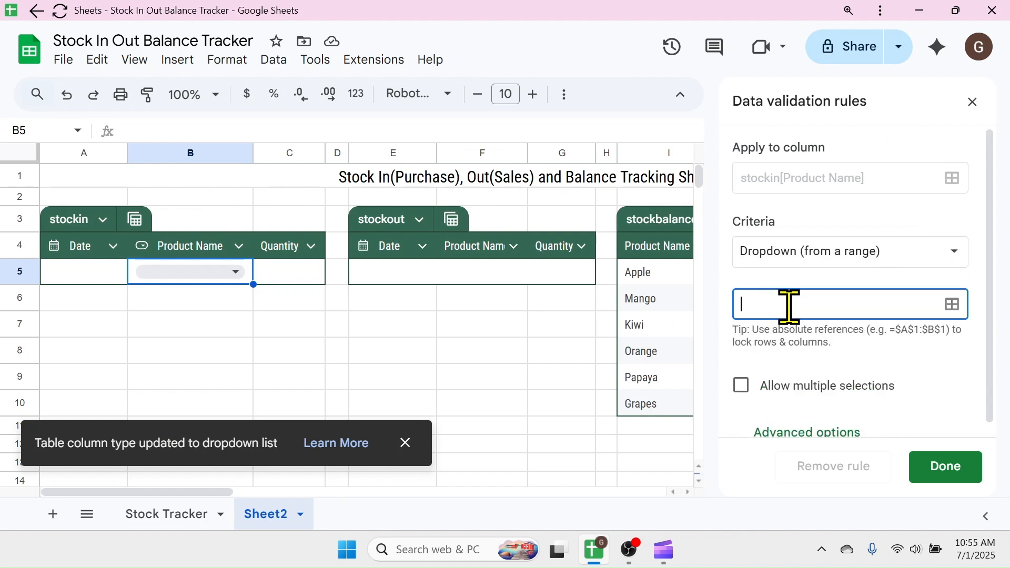
pyautogui.write('stockbalance[product name')
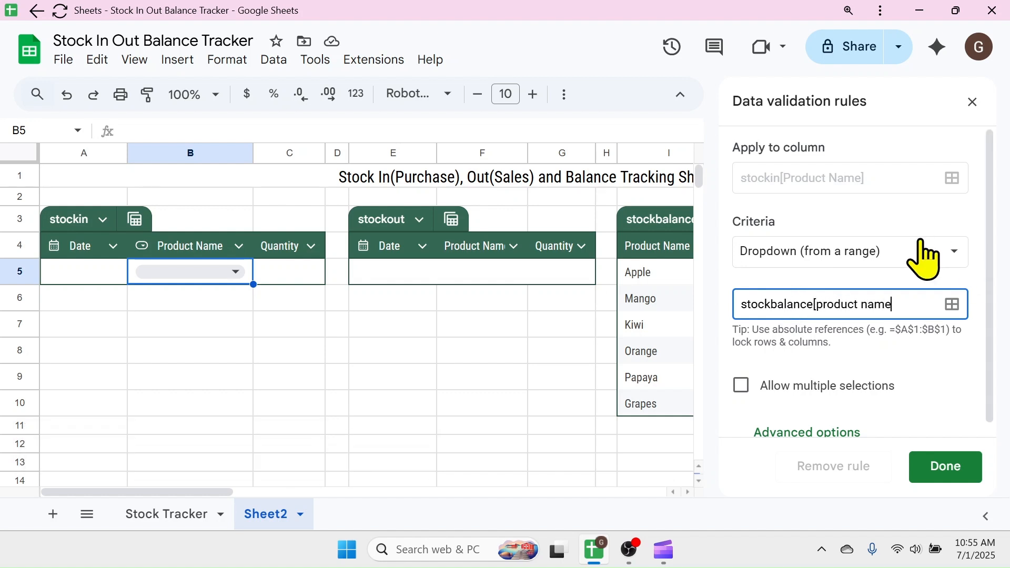
pyautogui.click(944, 469)
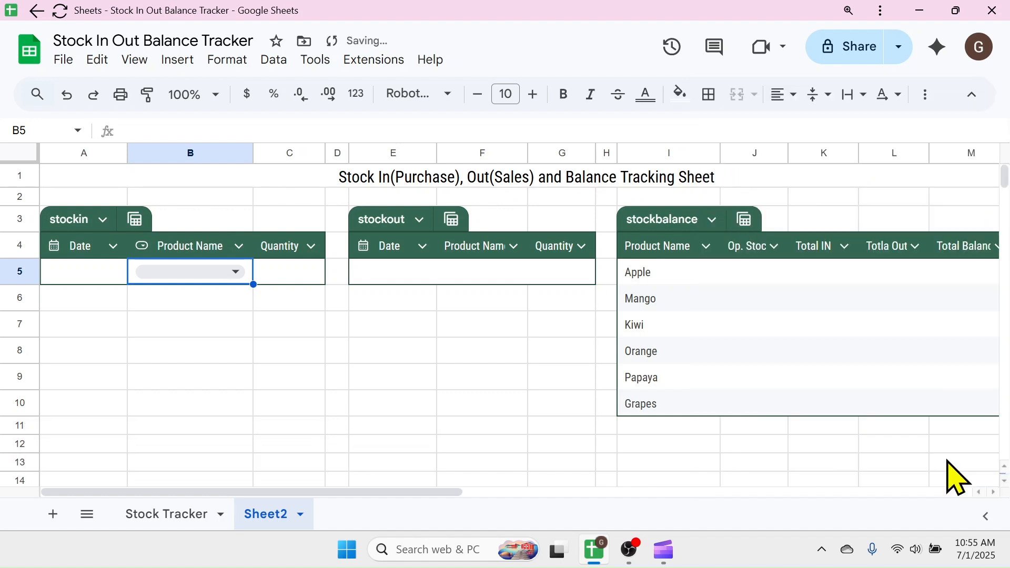
pyautogui.click(237, 272)
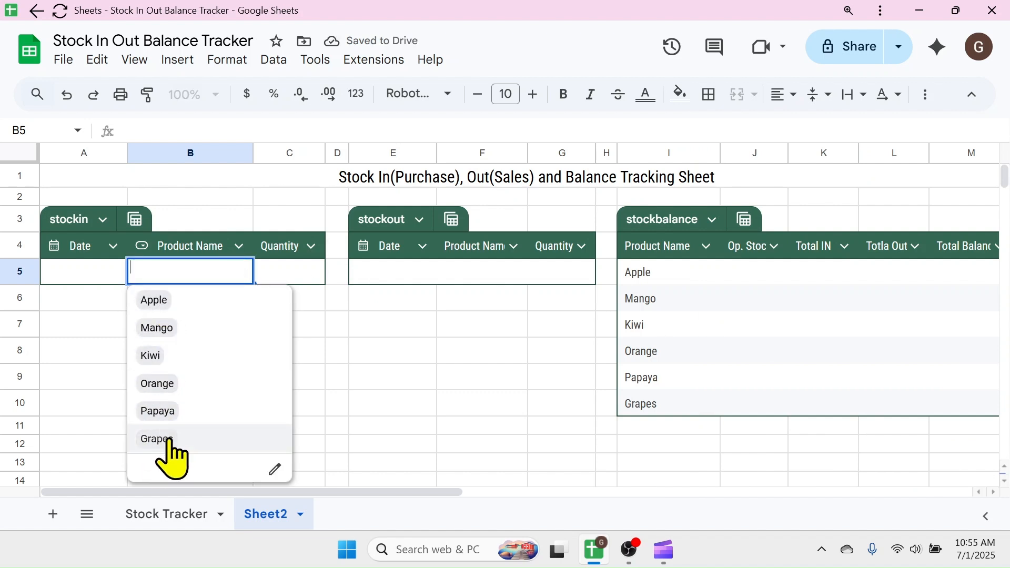
# Add a dropdown-from-a-range validation rule to the stockout Product Name column, sourced from the stockbalance table's product name column.
pyautogui.click(492, 276)
pyautogui.click(274, 59)
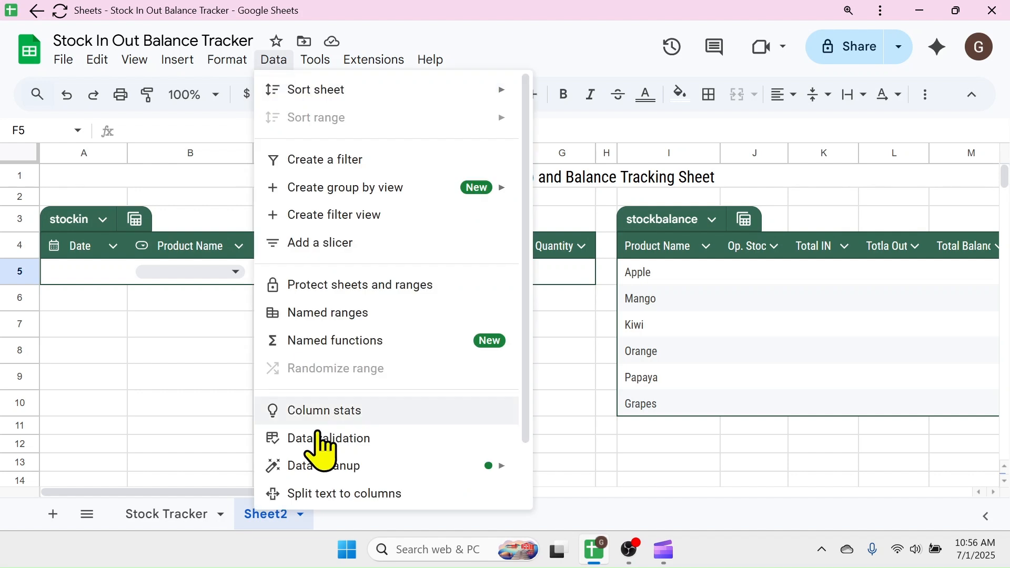
pyautogui.click(319, 438)
pyautogui.click(932, 155)
pyautogui.click(842, 251)
pyautogui.click(831, 286)
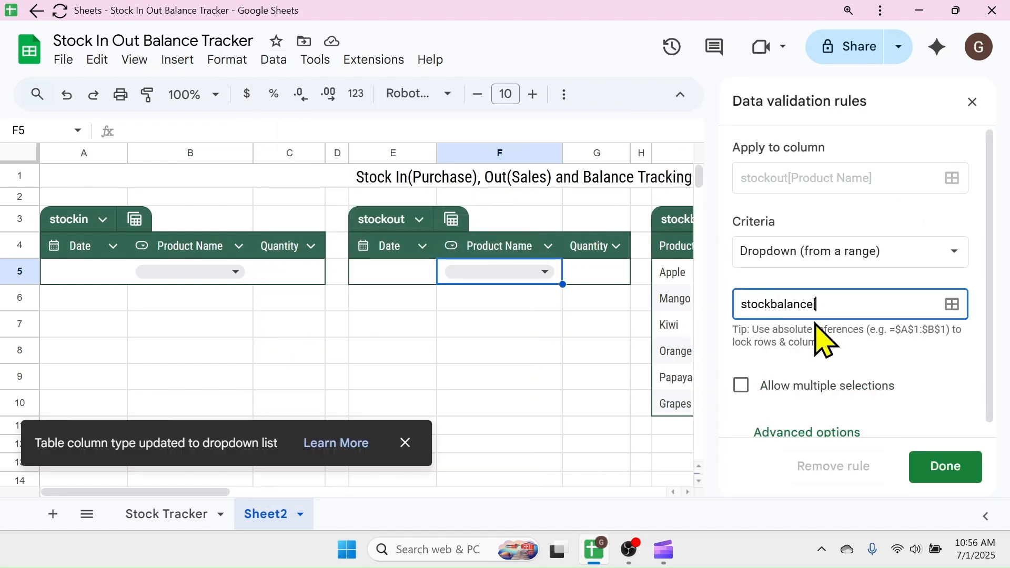
pyautogui.write('stockbalance[product name')
pyautogui.click(941, 466)
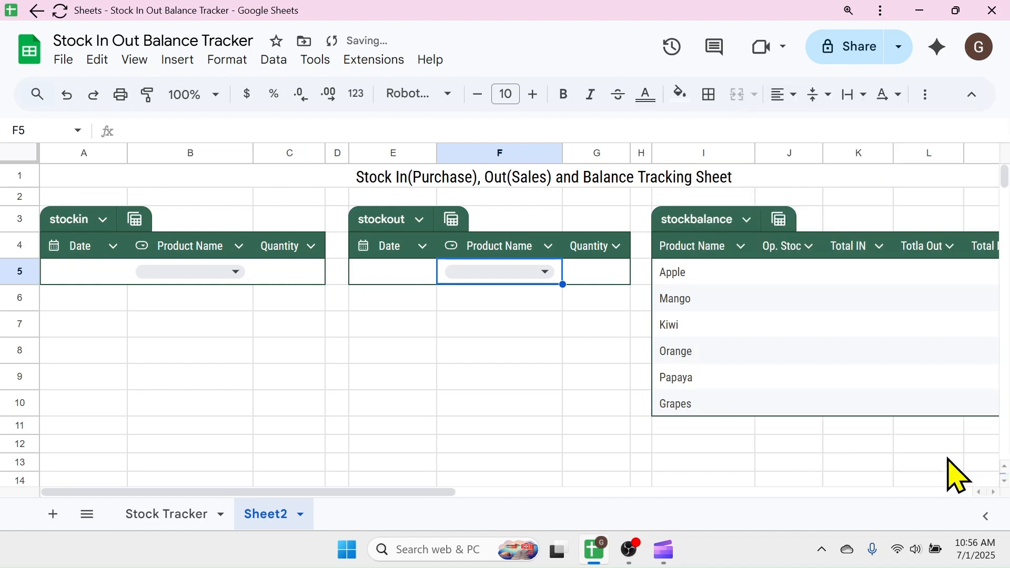
pyautogui.click(543, 272)
# Add the product Ddragon Fruit below Grapes in I11 and check the product dropdowns in both movement tables.
pyautogui.click(704, 425)
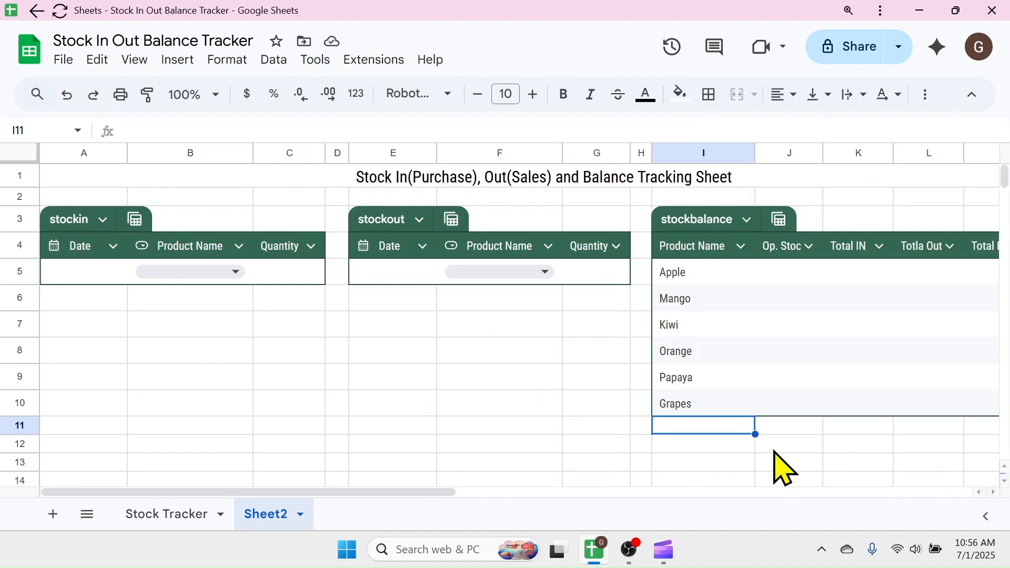
pyautogui.write('Ddragon Fruit')
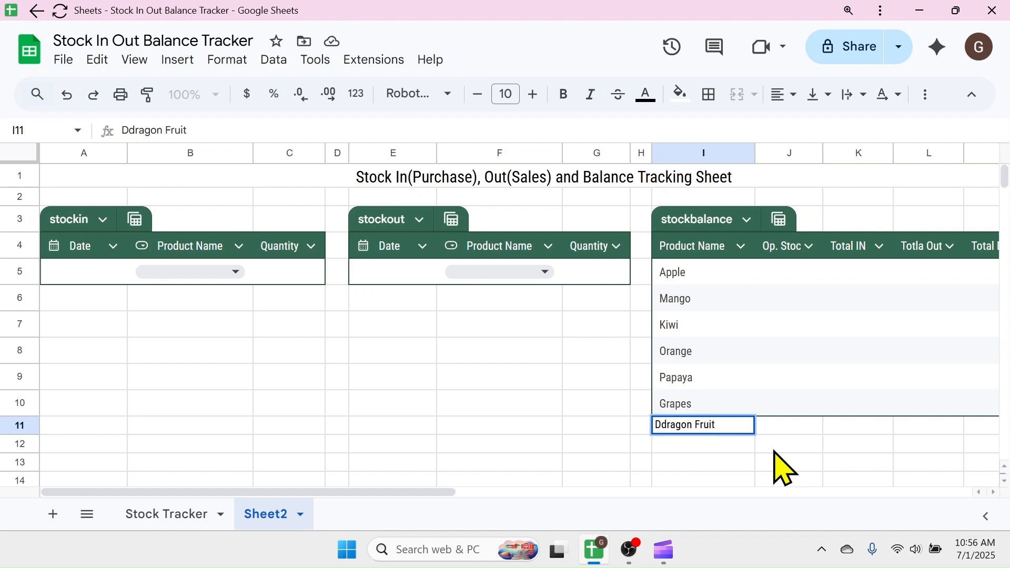
pyautogui.press('Return')
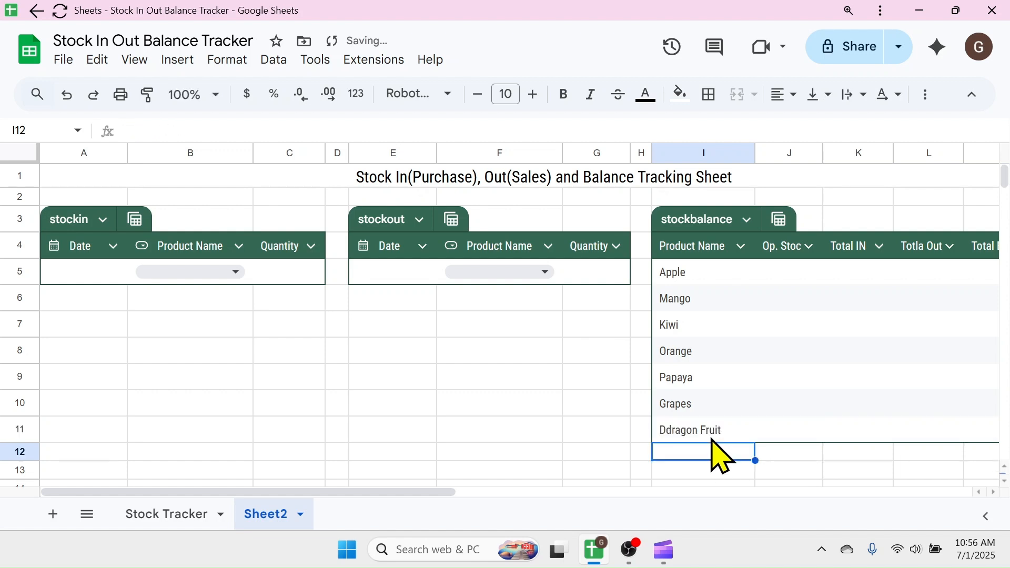
pyautogui.click(550, 271)
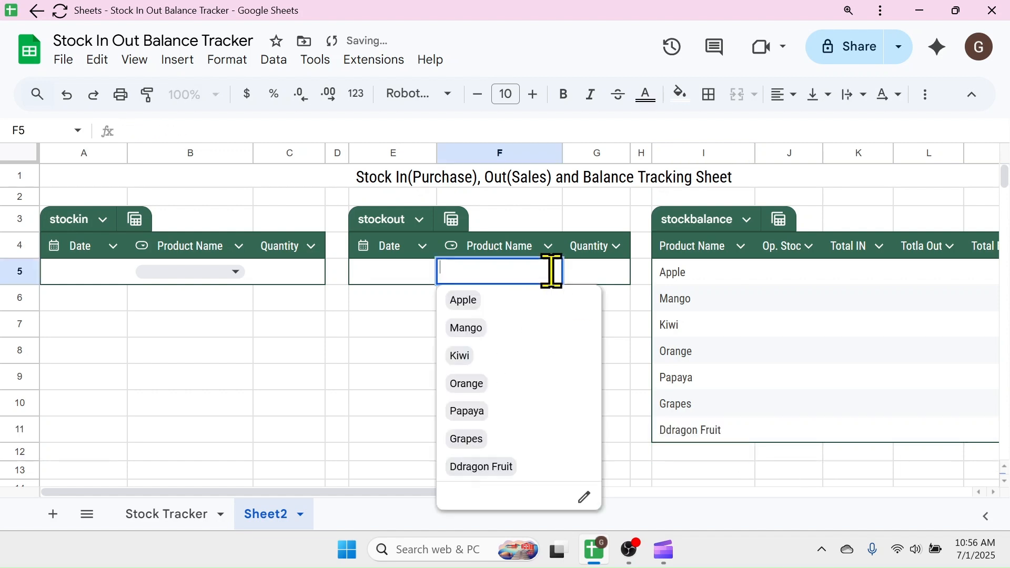
pyautogui.click(238, 274)
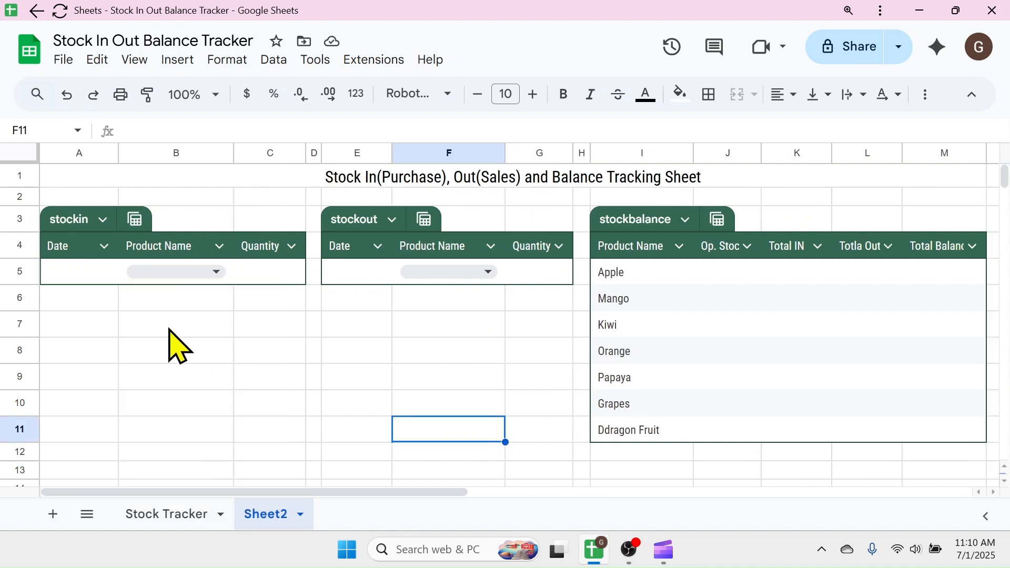
# Extend the stockin table down to row 10 and the stockout table down to row 12.
pyautogui.moveTo(71, 275); pyautogui.dragTo(297, 415)
pyautogui.moveTo(358, 273); pyautogui.dragTo(532, 460)
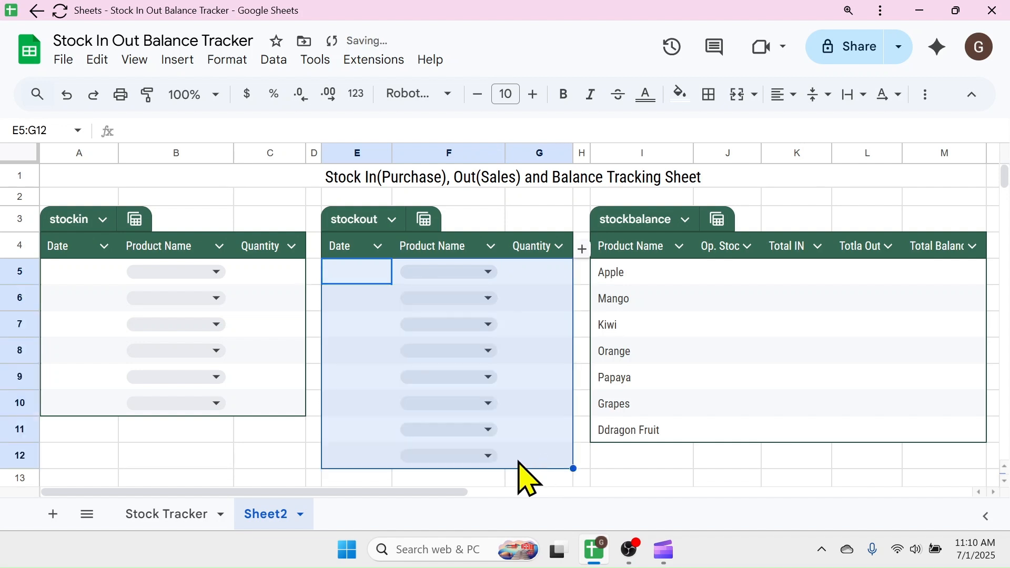
pyautogui.click(658, 480)
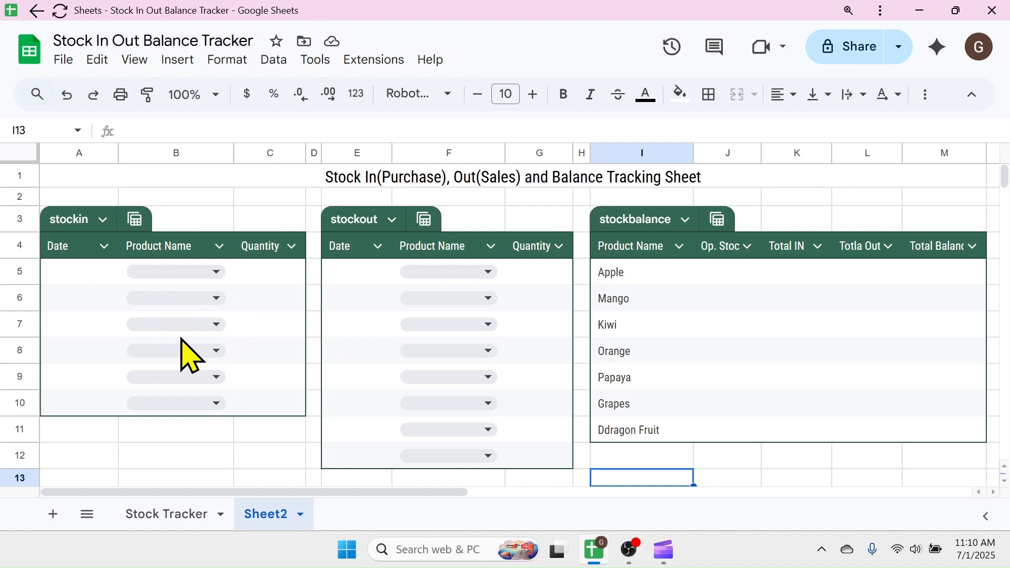
# Fill the first stockin row with date 7/1/2025, product Apple and quantity 12.
pyautogui.click(76, 247)
pyautogui.doubleClick(76, 272)
pyautogui.click(77, 355)
pyautogui.click(214, 272)
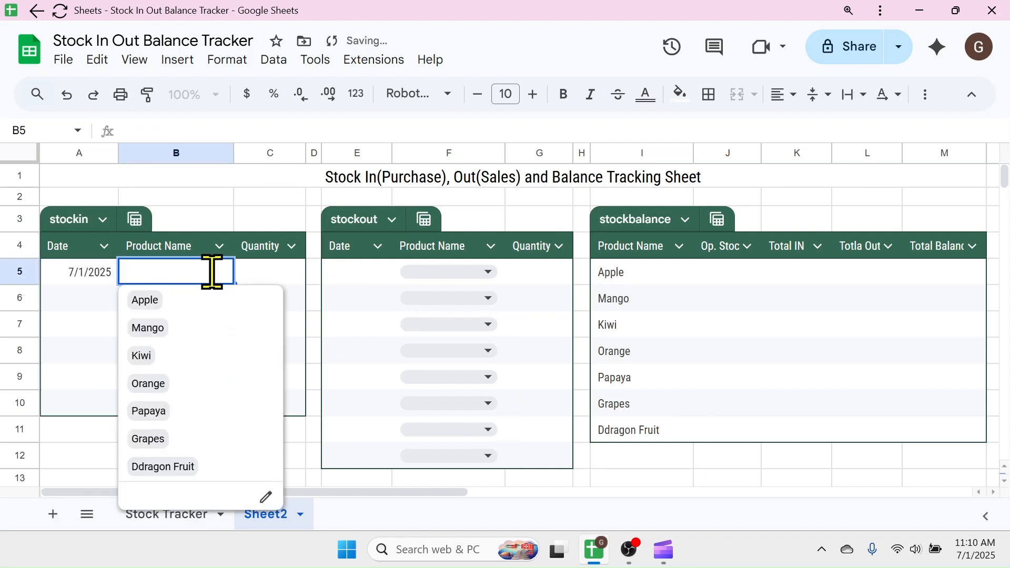
pyautogui.click(144, 299)
pyautogui.click(271, 272)
pyautogui.write('12')
# Fill the second stockin row with date 7/2/2025, product Apple and quantity 6.
pyautogui.doubleClick(76, 299)
pyautogui.click(102, 118)
pyautogui.click(215, 298)
pyautogui.click(145, 326)
pyautogui.click(255, 302)
pyautogui.write('6')
# Fill stockin row 7 with 7/2/2025, Kiwi, 12 and row 8 with 7/3/2025, Orange, 18.
pyautogui.doubleClick(77, 324)
pyautogui.click(102, 146)
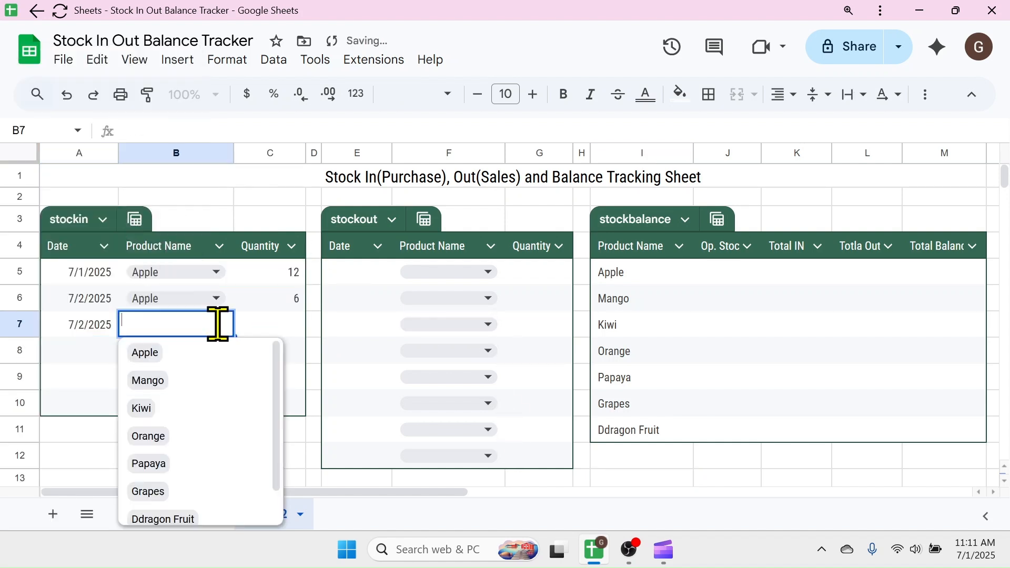
pyautogui.doubleClick(78, 351)
pyautogui.click(126, 170)
pyautogui.click(216, 351)
pyautogui.click(148, 450)
pyautogui.click(279, 349)
pyautogui.write('18')
pyautogui.click(175, 455)
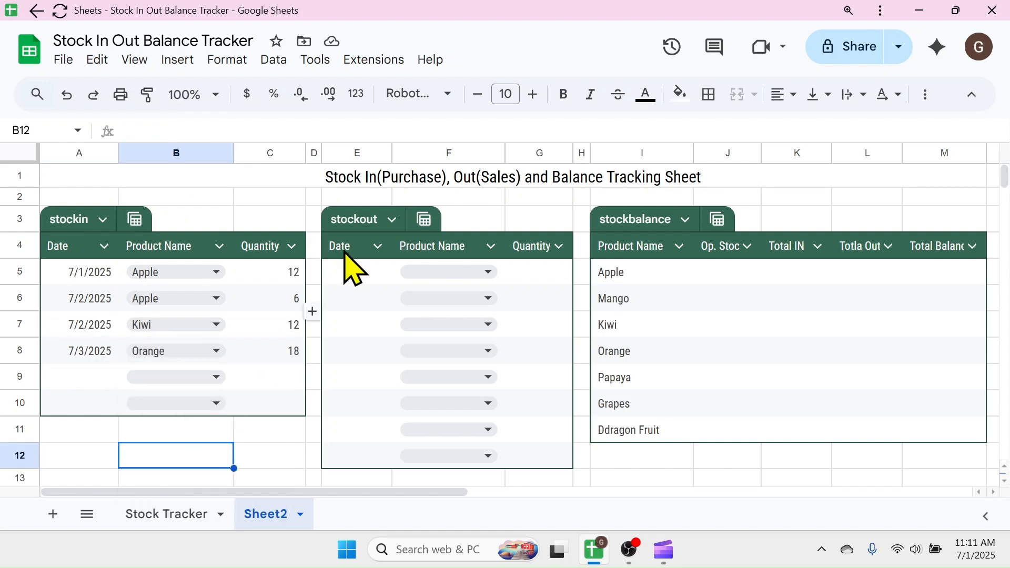
# Fill the first stockout row with date 7/1/2025, product Apple and quantity 3.
pyautogui.doubleClick(360, 272)
pyautogui.click(488, 272)
pyautogui.click(419, 299)
pyautogui.click(541, 272)
pyautogui.write('3')
# Fill stockout rows 6 and 7, both dated 7/2/2025, with Apple, quantity 4, and Kiwi, quantity 2.
pyautogui.doubleClick(362, 294)
pyautogui.click(354, 116)
pyautogui.click(488, 298)
pyautogui.click(419, 327)
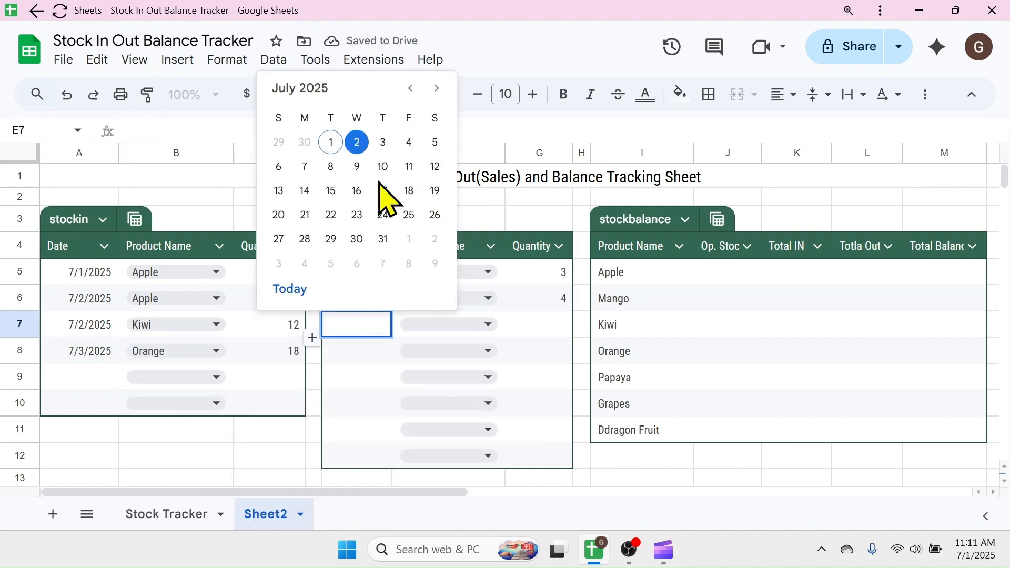
pyautogui.write('2')
# Fill stockout row 8 with date 7/3/2025, product Apple and quantity 1.
pyautogui.doubleClick(360, 351)
pyautogui.click(383, 167)
pyautogui.click(488, 351)
pyautogui.click(419, 379)
pyautogui.click(542, 350)
pyautogui.write('1')
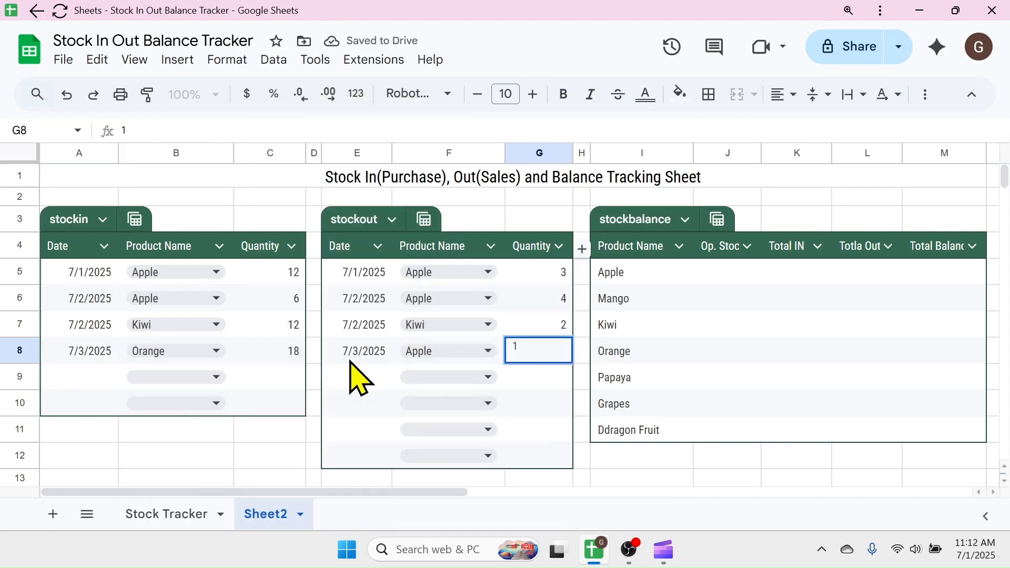
# Fill stockout row 9 with date 7/3/2025, product Kiwi and quantity 3.
pyautogui.doubleClick(358, 376)
pyautogui.click(414, 238)
pyautogui.click(541, 377)
pyautogui.write('3')
pyautogui.press('Return')
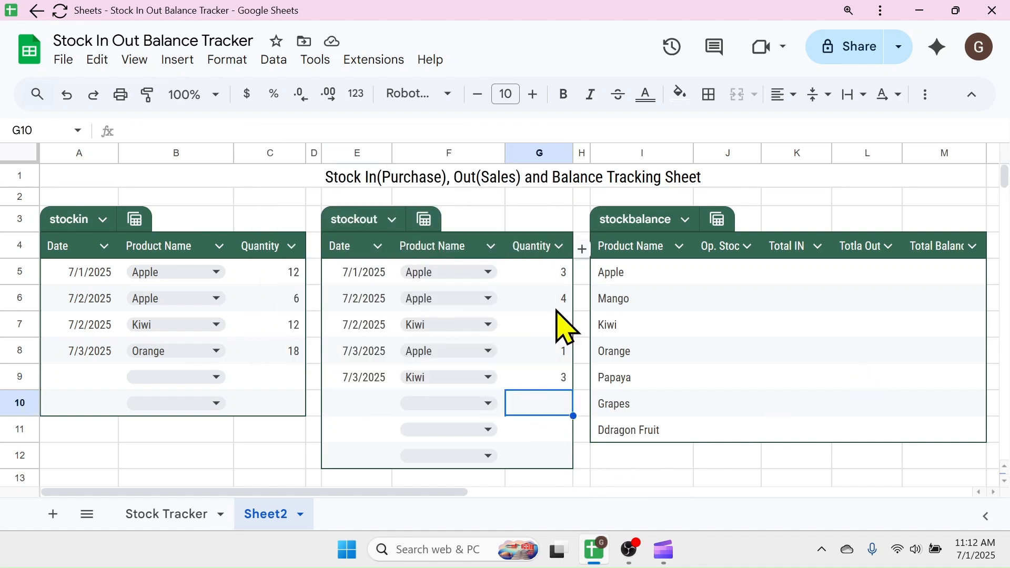
# Label the period above the stockbalance table with "Month:" in K2 and July 2025 in L2.
pyautogui.click(742, 278)
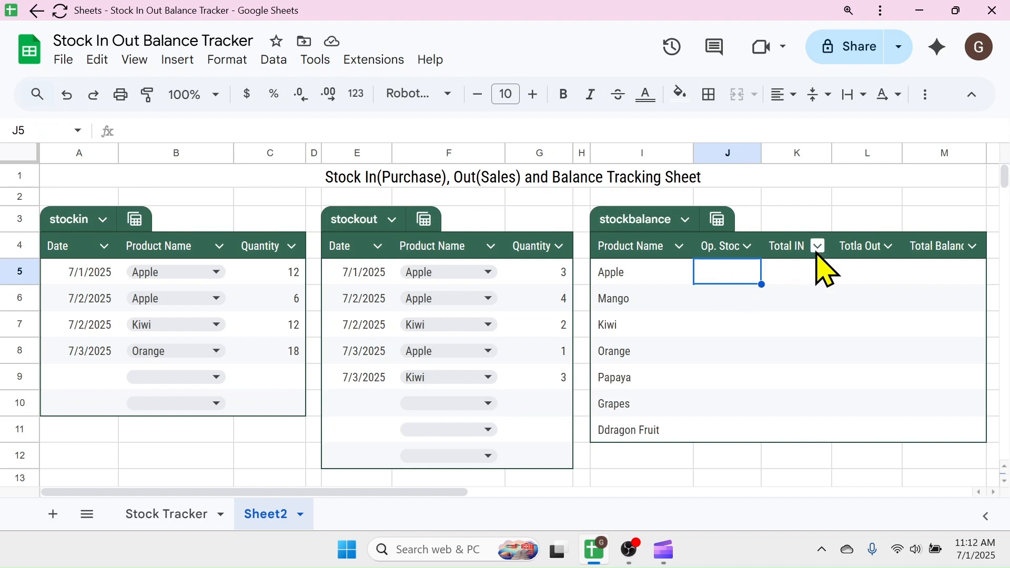
pyautogui.click(806, 199)
pyautogui.write('Month:')
pyautogui.click(883, 198)
pyautogui.write('July 2025')
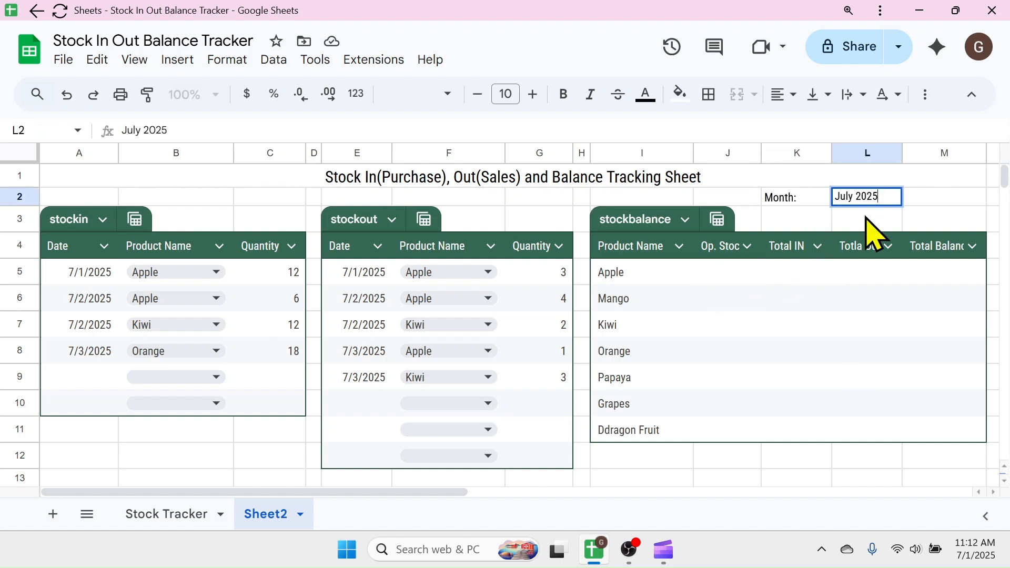
# Enter the opening stock values 4, 11, 6, 7, 18, 21 and 9 for the seven products in J5:J11.
pyautogui.click(728, 272)
pyautogui.write('4')
pyautogui.press('Return')
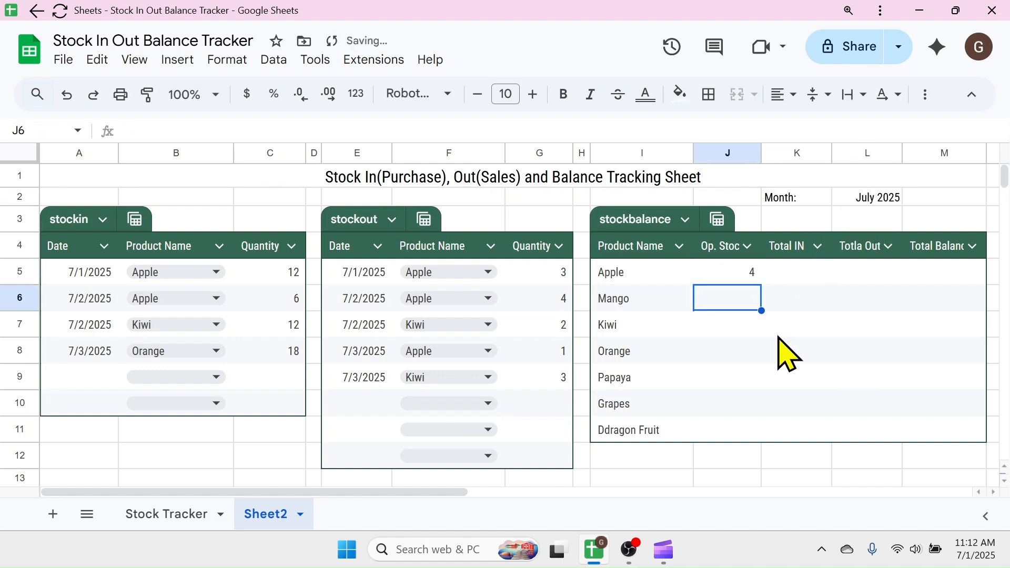
pyautogui.write('11')
pyautogui.press('Return')
pyautogui.write('6')
pyautogui.press('Return')
pyautogui.write('7')
pyautogui.press('Return')
pyautogui.write('18')
pyautogui.press('Return')
pyautogui.write('21')
pyautogui.press('Return')
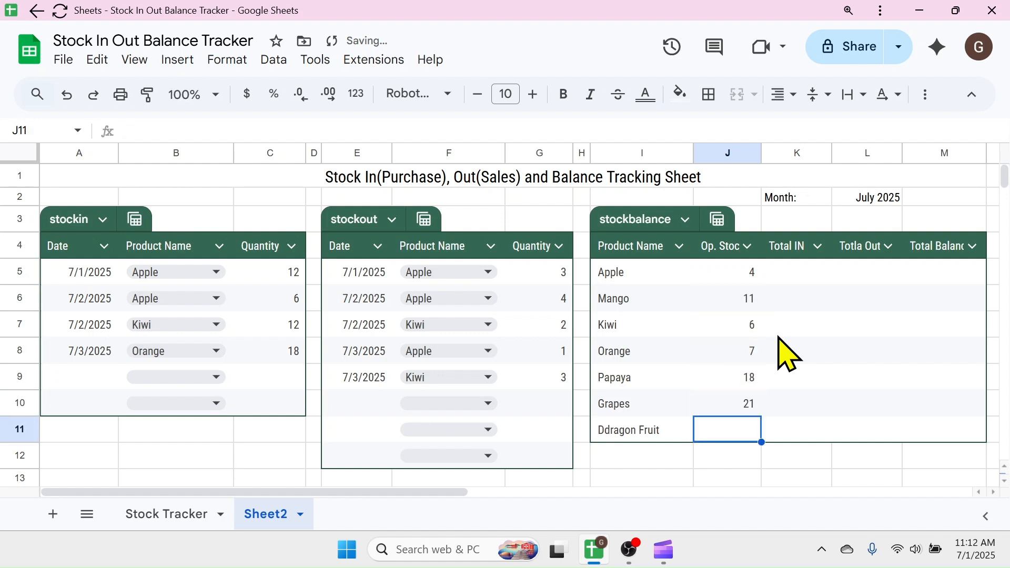
pyautogui.write('9')
pyautogui.press('Return')
# Start a SUMIF formula in K5, the first Total IN cell, with stockin[Product Name] as the range.
pyautogui.click(804, 280)
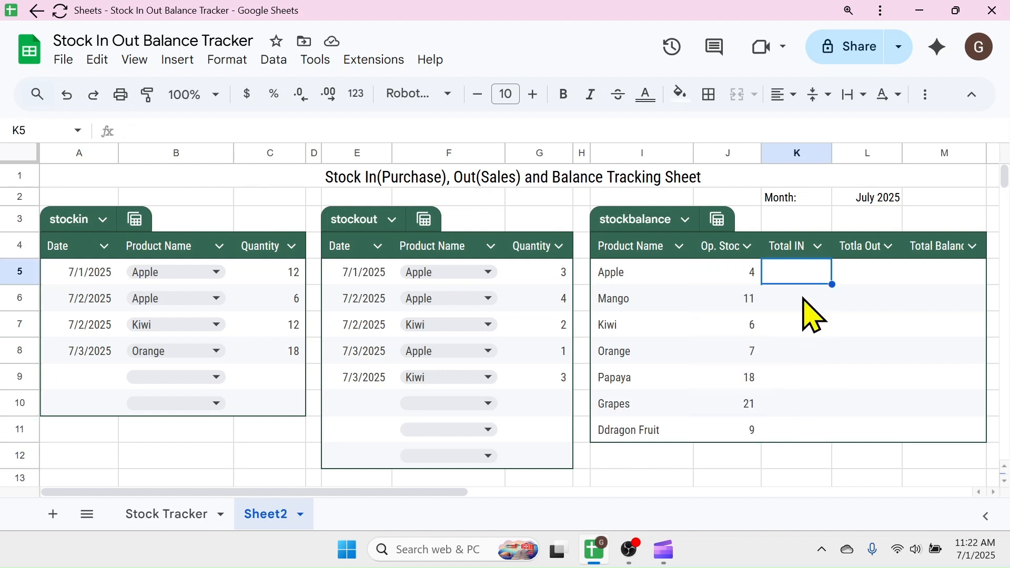
pyautogui.write('=SUMIF')
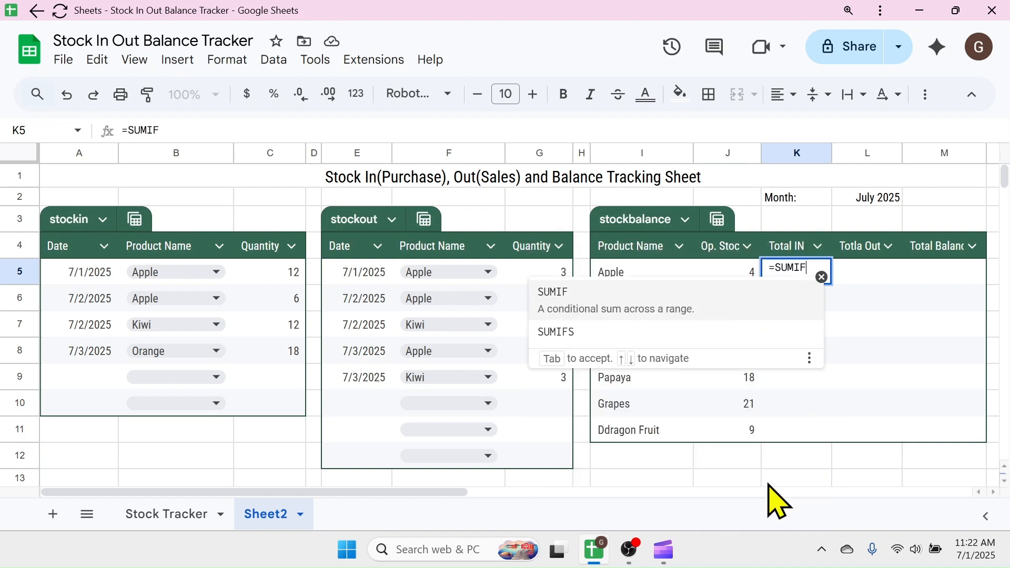
pyautogui.write('(stock')
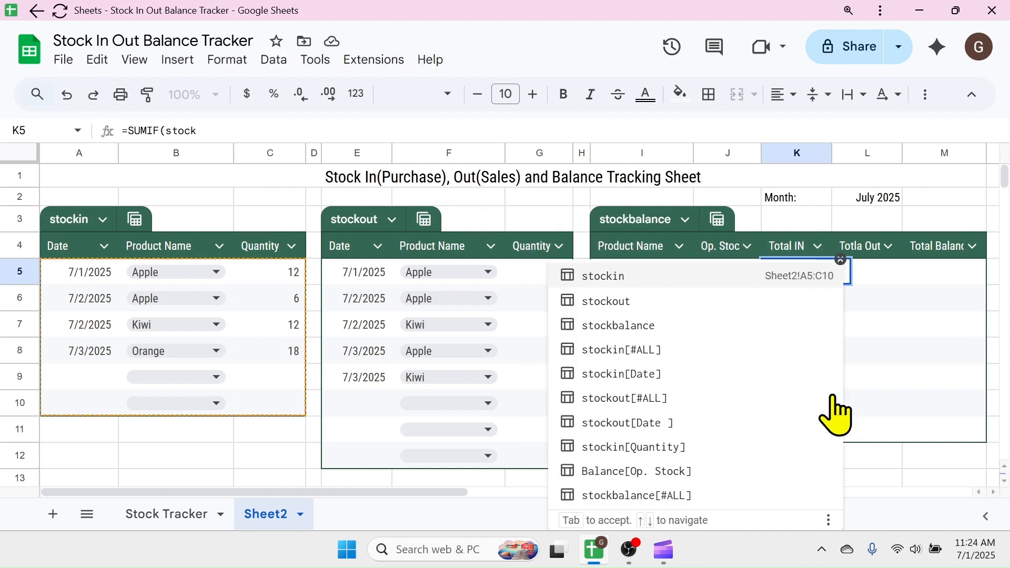
pyautogui.click(613, 282)
pyautogui.write('[')
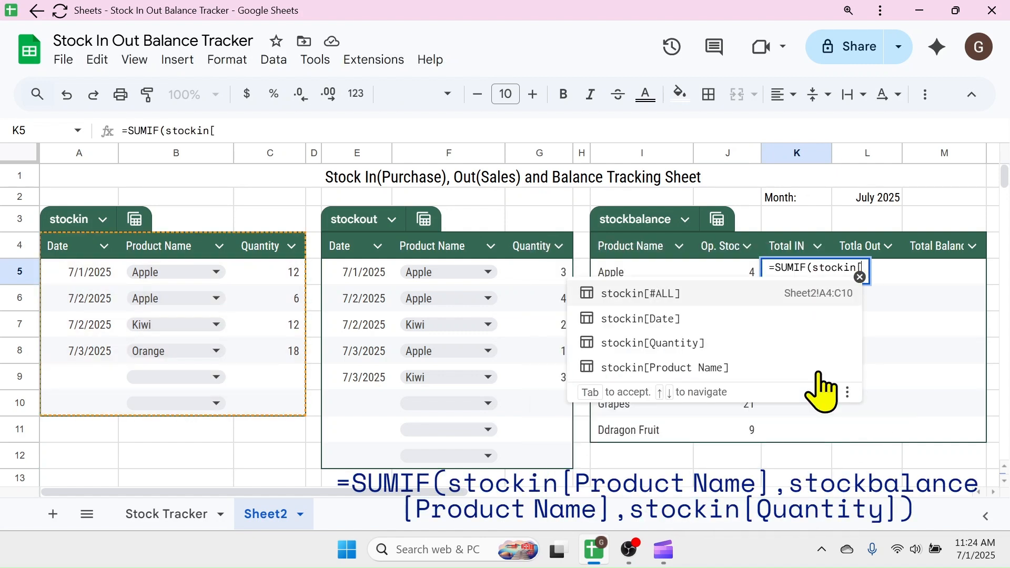
pyautogui.click(650, 374)
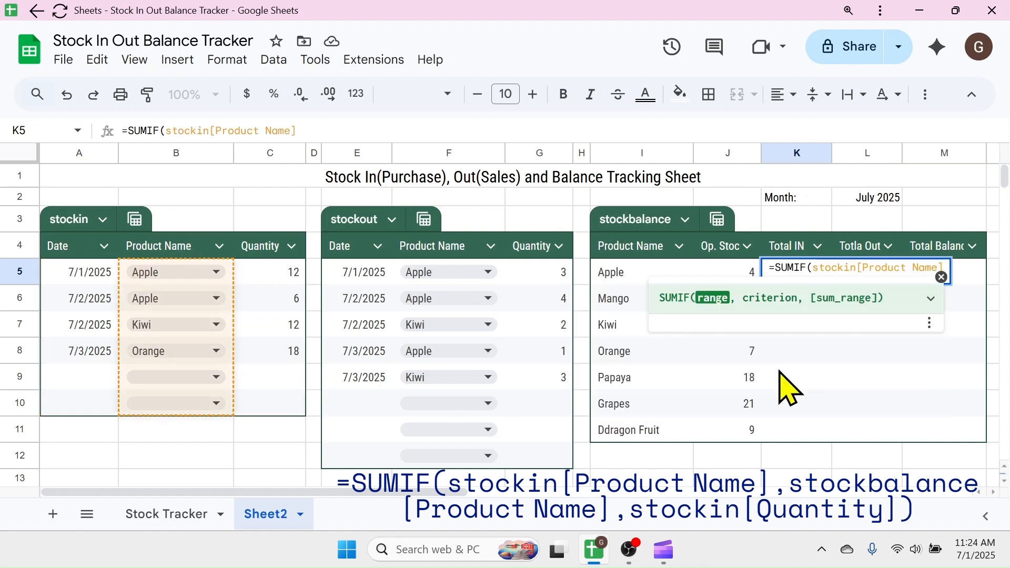
# Add stockbalance[Product Name] as the criterion of the Total IN SUMIF formula.
pyautogui.write(',')
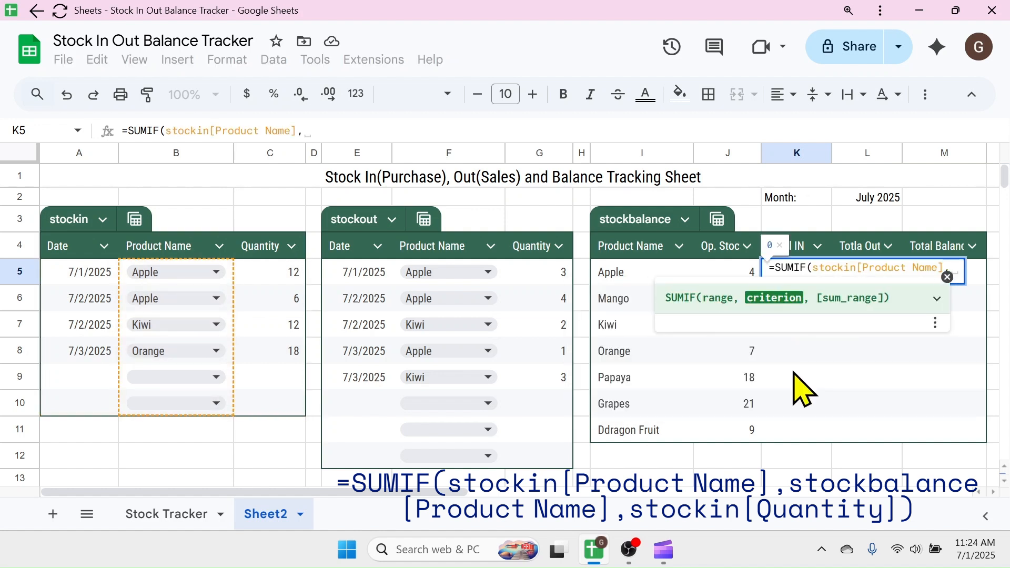
pyautogui.write('stock')
pyautogui.click(789, 326)
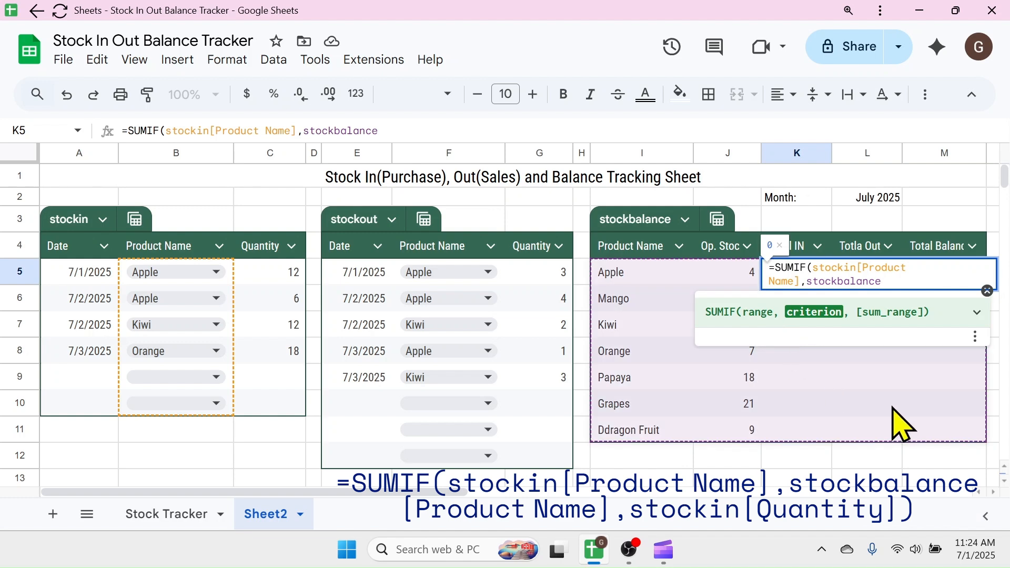
pyautogui.write('[')
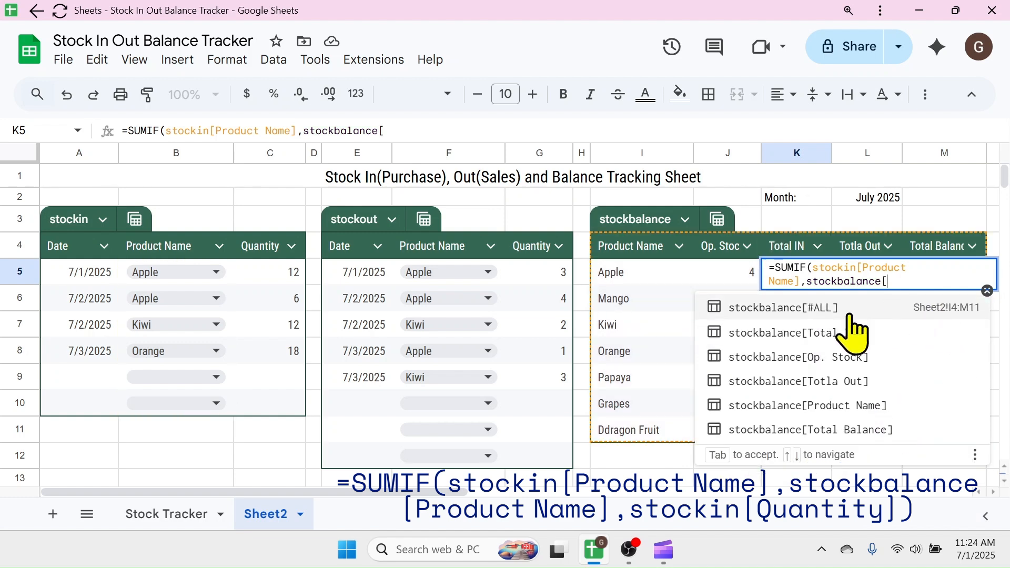
pyautogui.click(805, 418)
pyautogui.write(',')
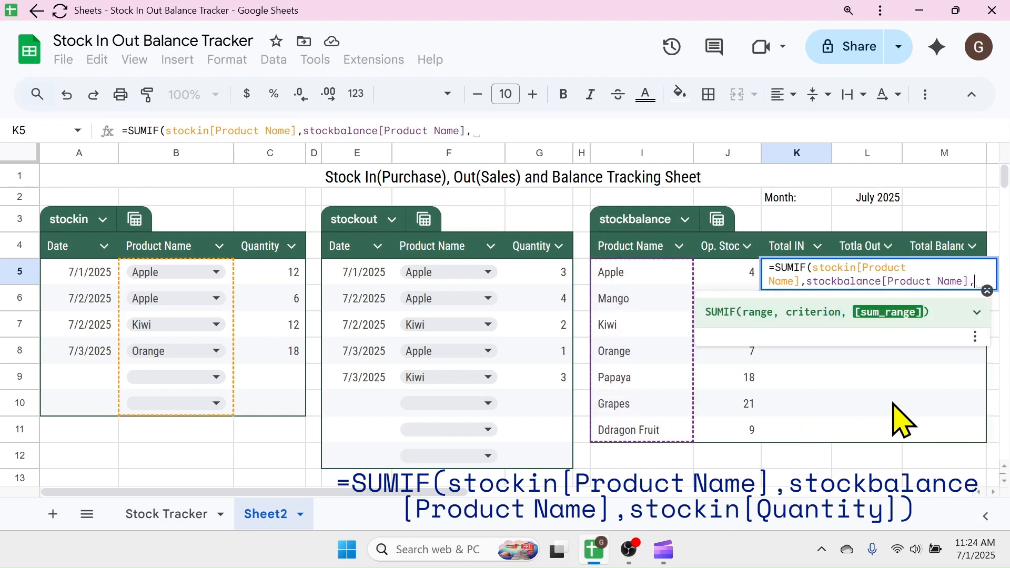
# Complete the Total IN formula with stockin[Quantity] as the sum range and autofill it down the column.
pyautogui.write('stock')
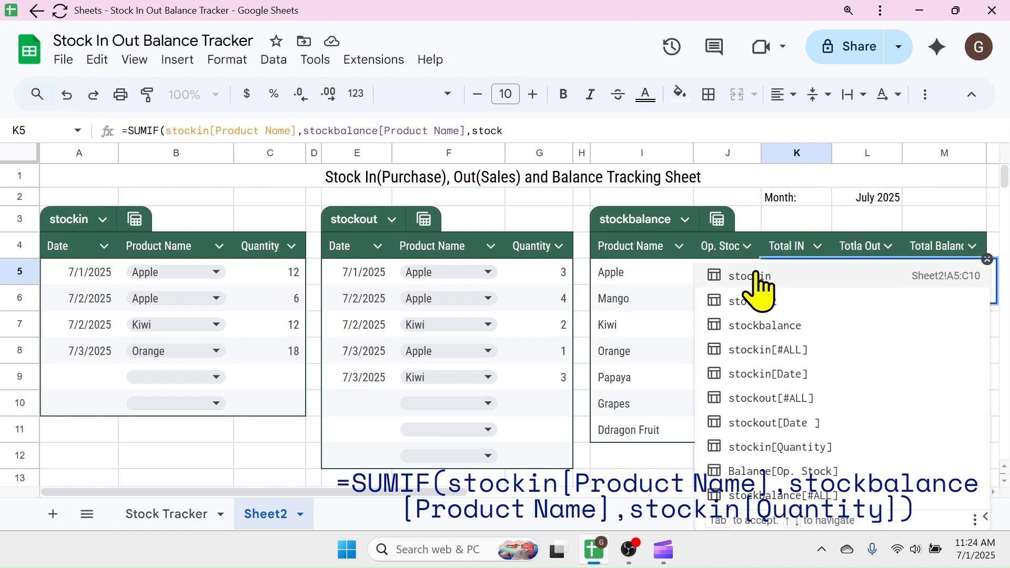
pyautogui.click(760, 288)
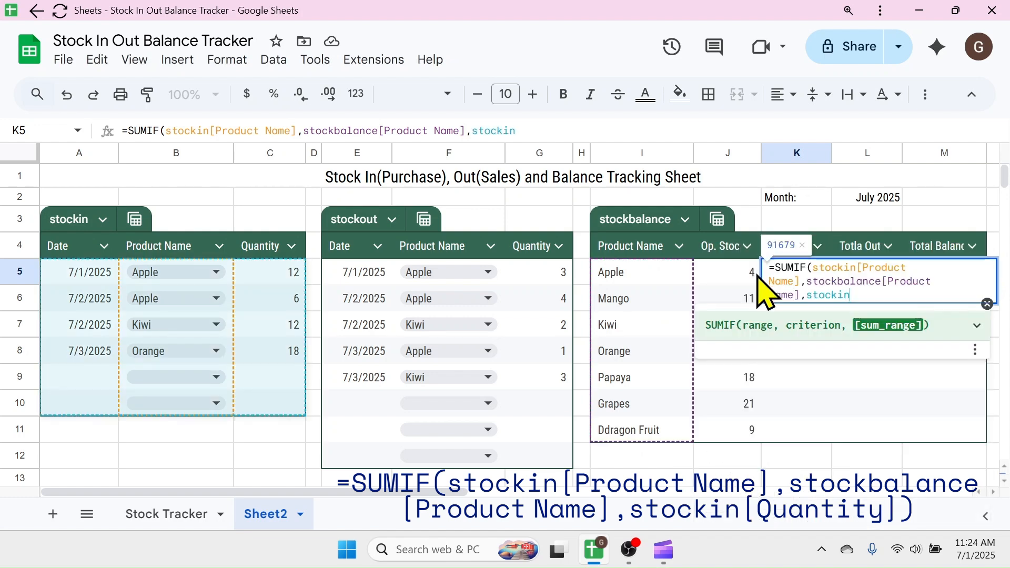
pyautogui.write('[')
pyautogui.click(863, 371)
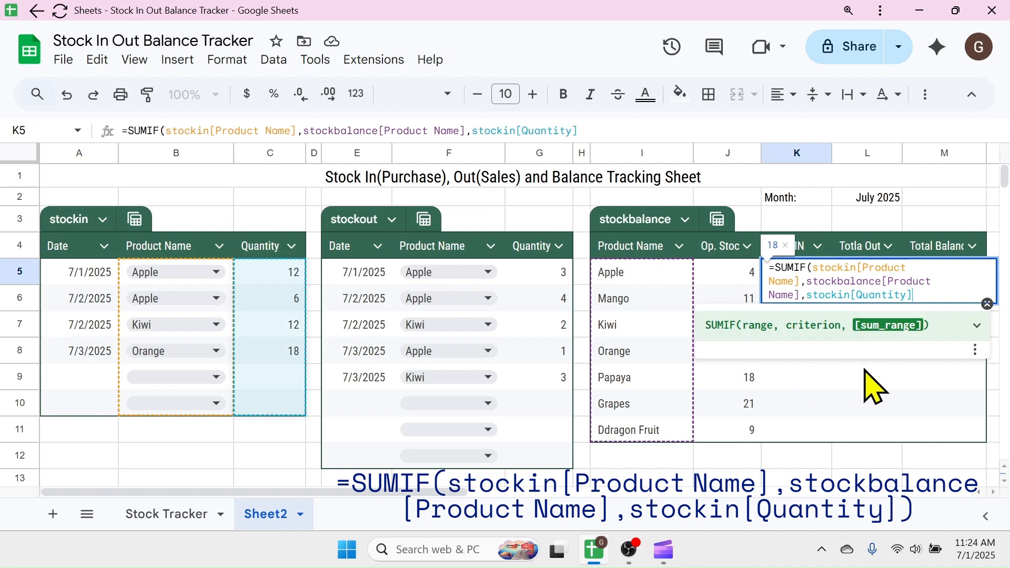
pyautogui.press('Return')
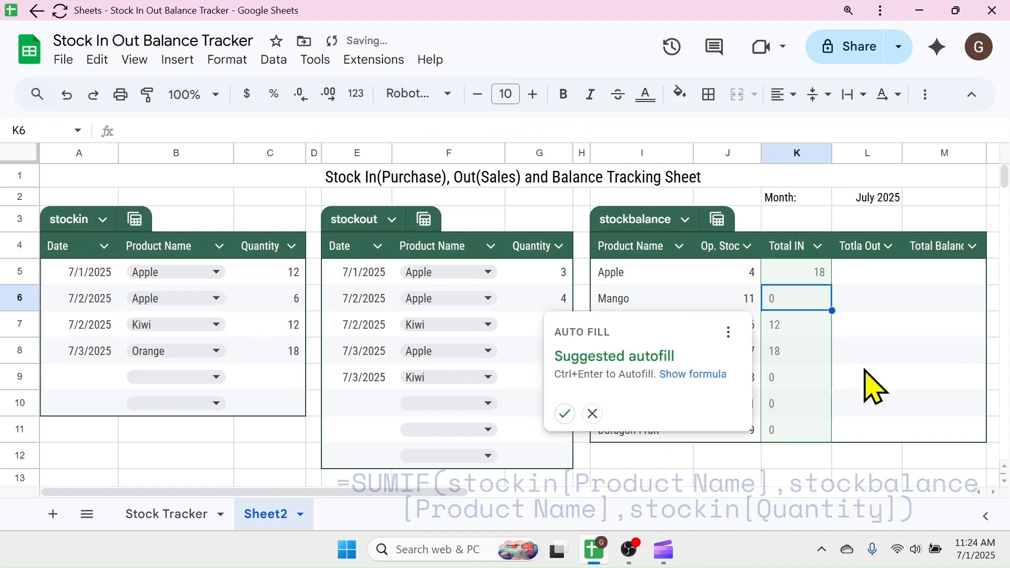
pyautogui.click(565, 414)
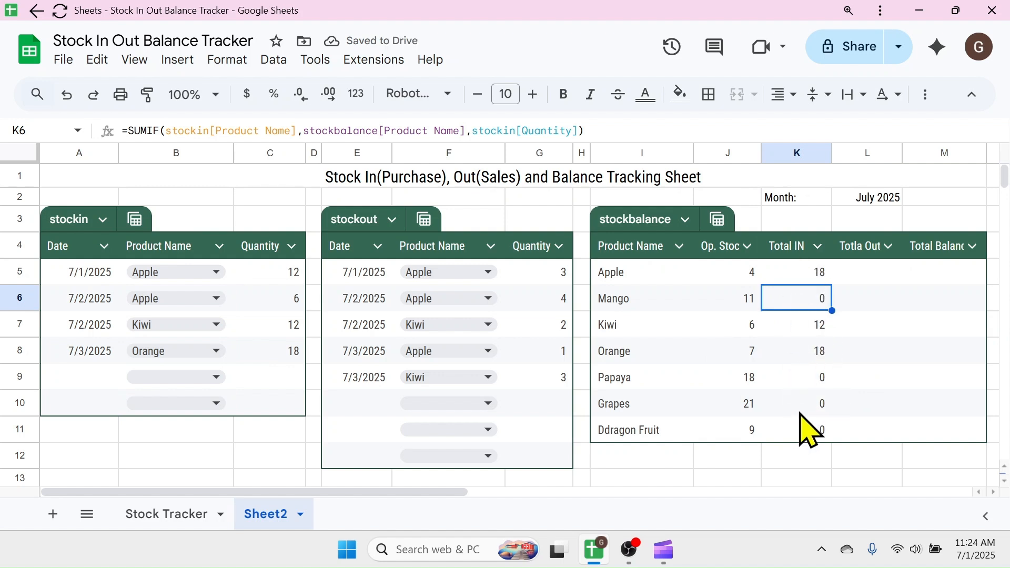
# Start a SUMIF formula in L5, the first total out cell, with stockout[Product Name] as the range.
pyautogui.click(873, 277)
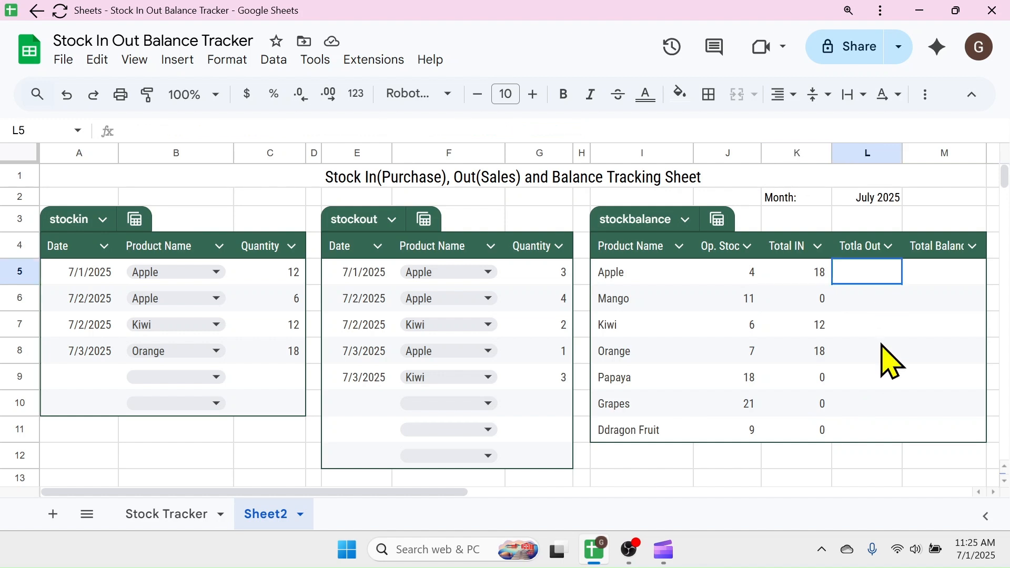
pyautogui.write('=SUMIF(')
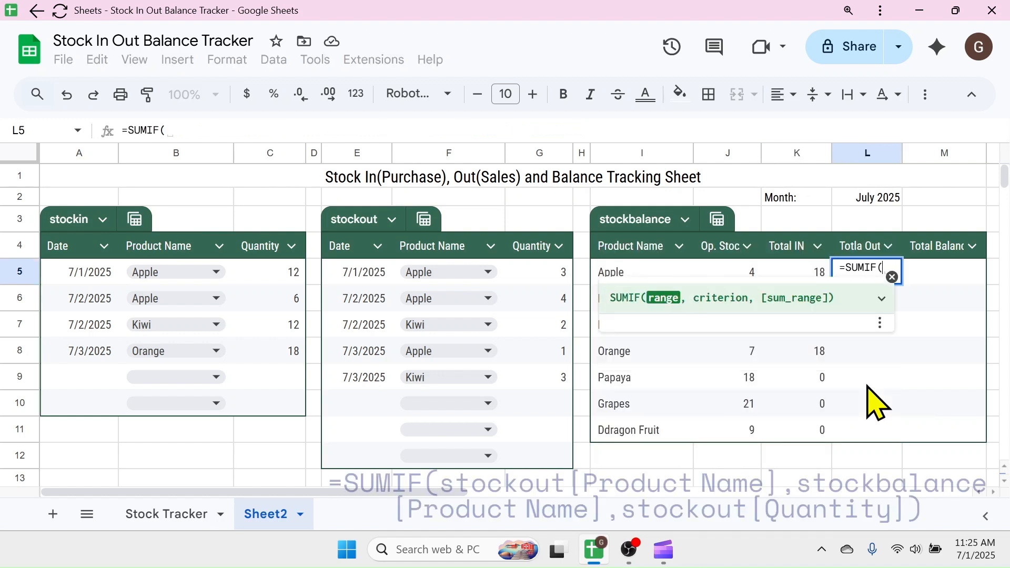
pyautogui.write('stock')
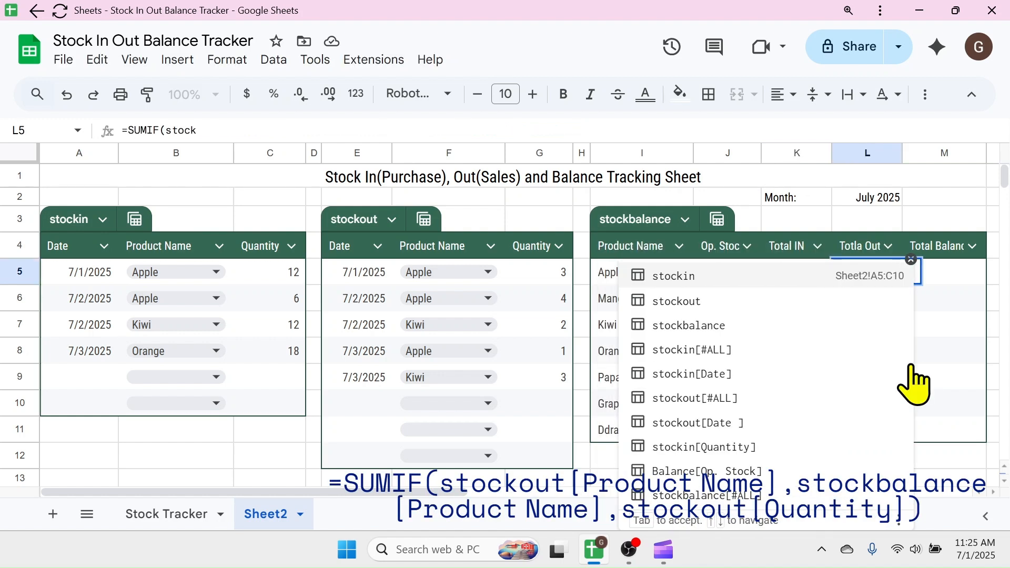
pyautogui.click(683, 300)
pyautogui.write('[')
pyautogui.click(737, 370)
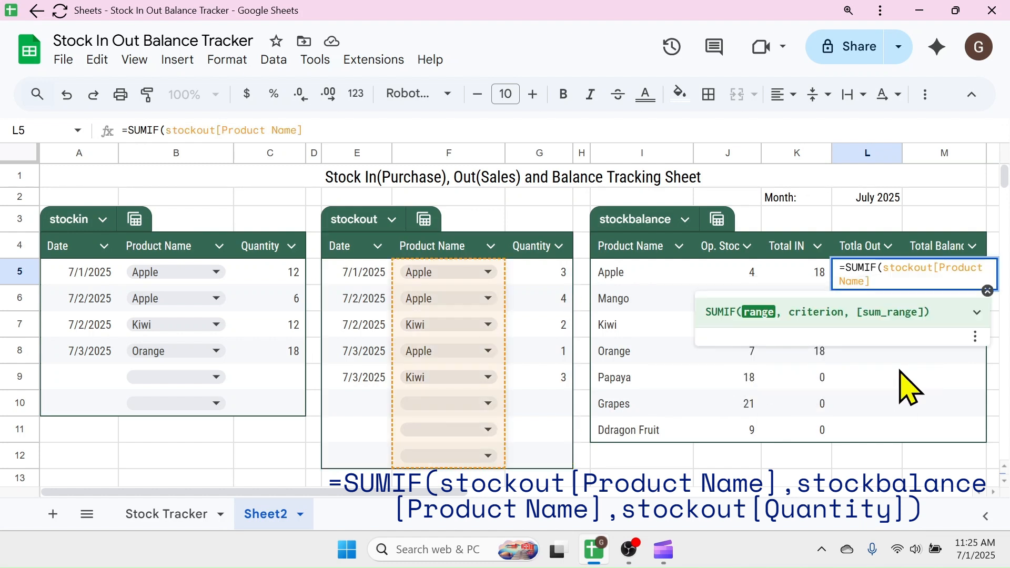
# Add stockbalance[Product Name] as the criterion of the SUMIF formula in L5.
pyautogui.write(',stock')
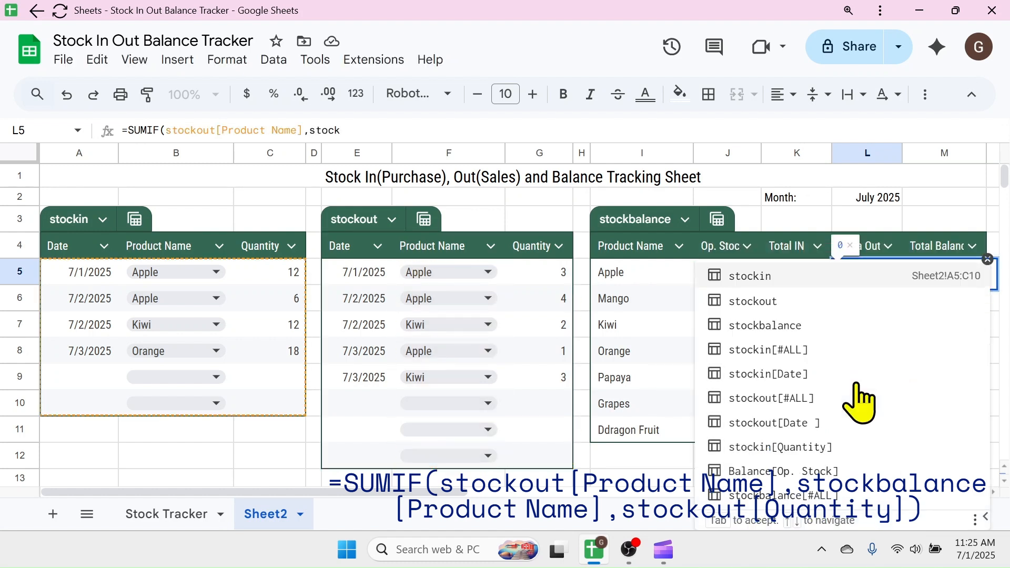
pyautogui.click(801, 327)
pyautogui.write('[')
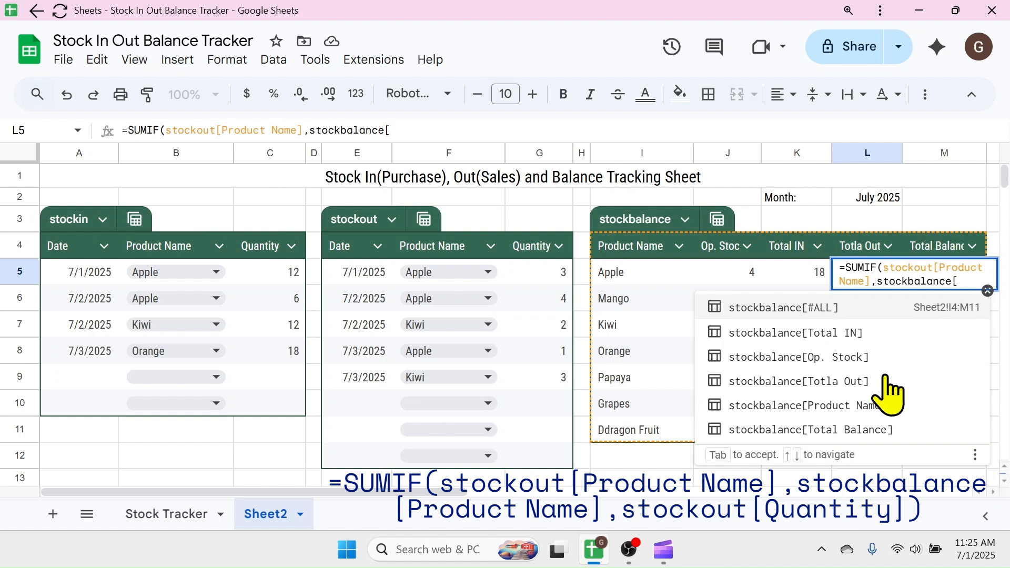
pyautogui.write('pro')
pyautogui.click(746, 318)
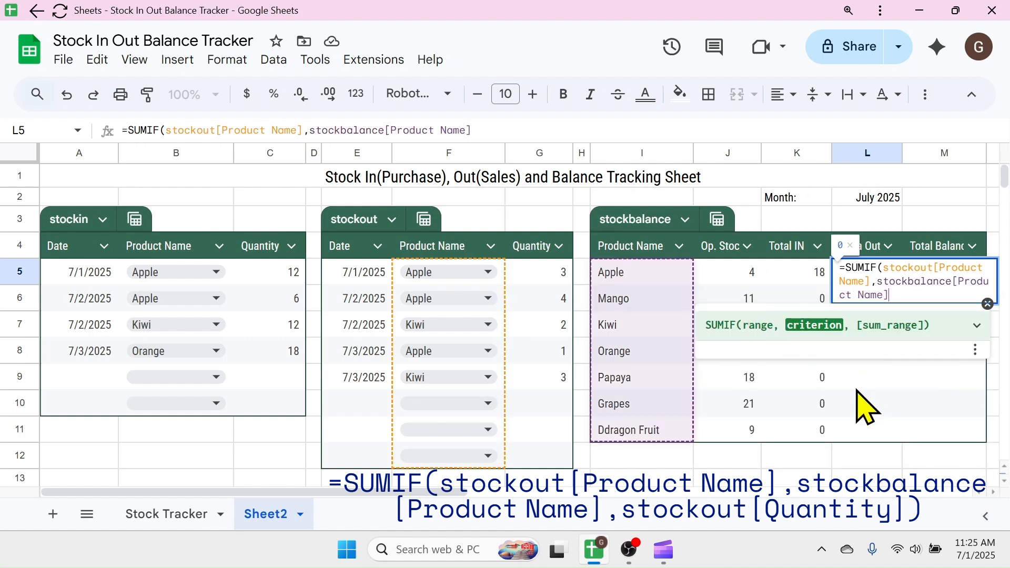
# Complete the L5 formula with stockout[Quantity] as the sum range and autofill it down the total out column.
pyautogui.write(', stock')
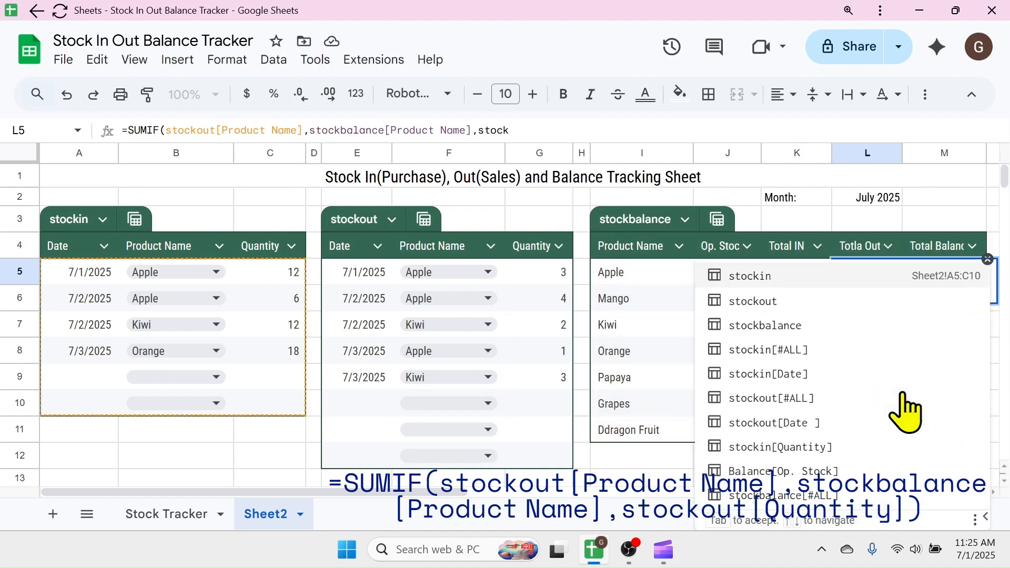
pyautogui.click(781, 302)
pyautogui.write('[')
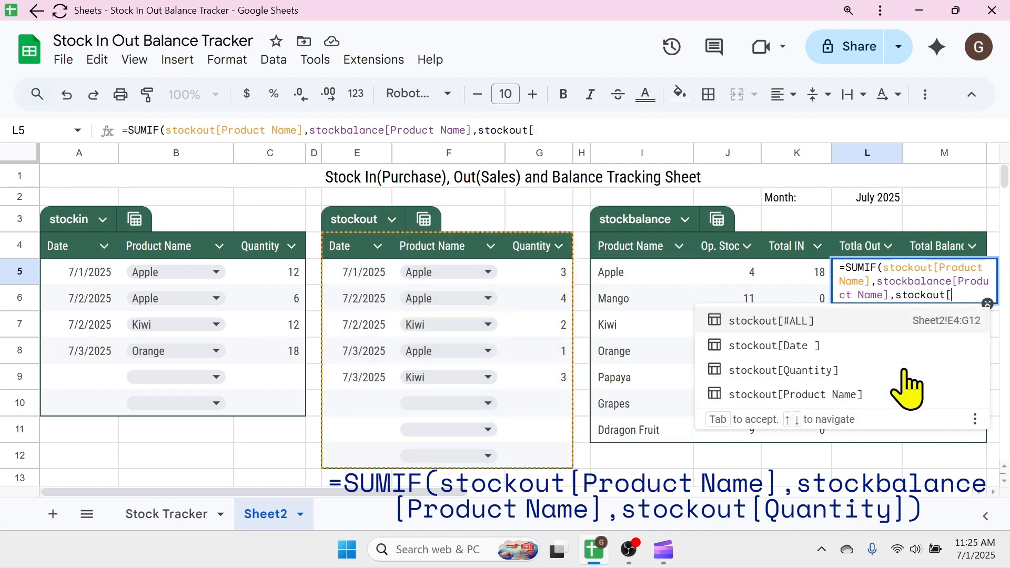
pyautogui.click(813, 370)
pyautogui.write(')')
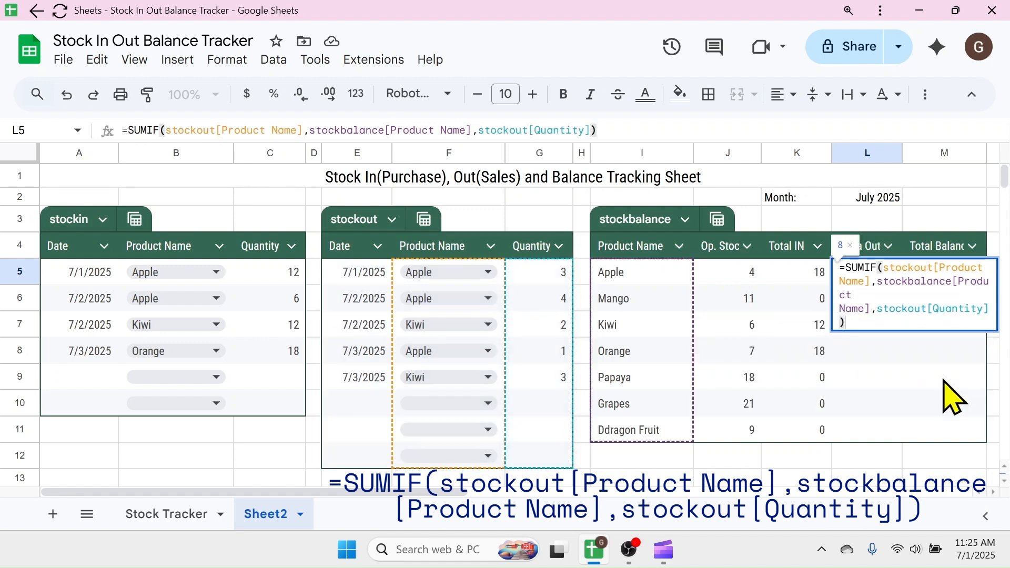
pyautogui.press('Return')
pyautogui.click(636, 412)
pyautogui.click(890, 275)
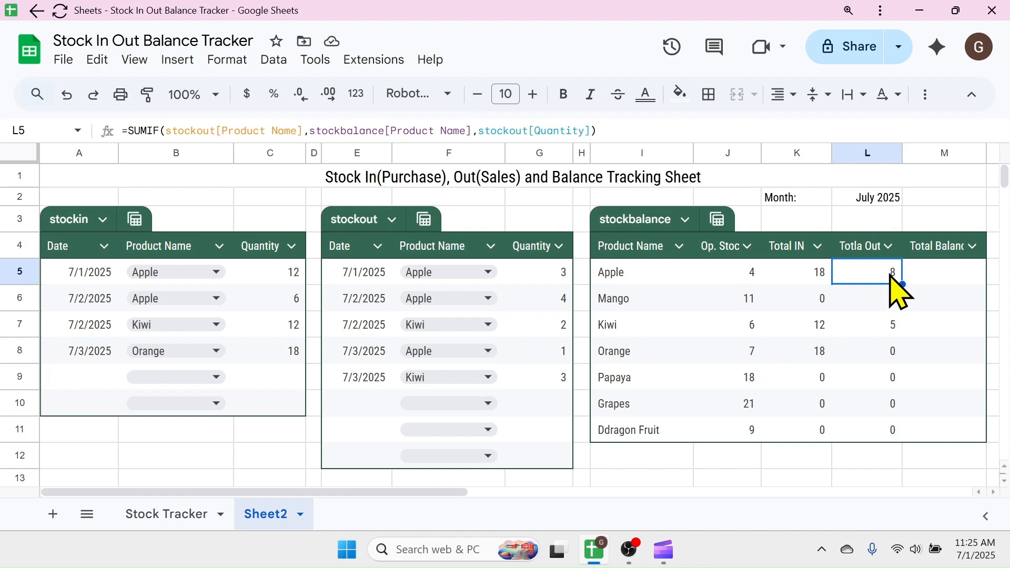
# Calculate the Total Balance in M5 with =J5+K5-L5 and autofill the formula down the column.
pyautogui.click(936, 273)
pyautogui.write('=')
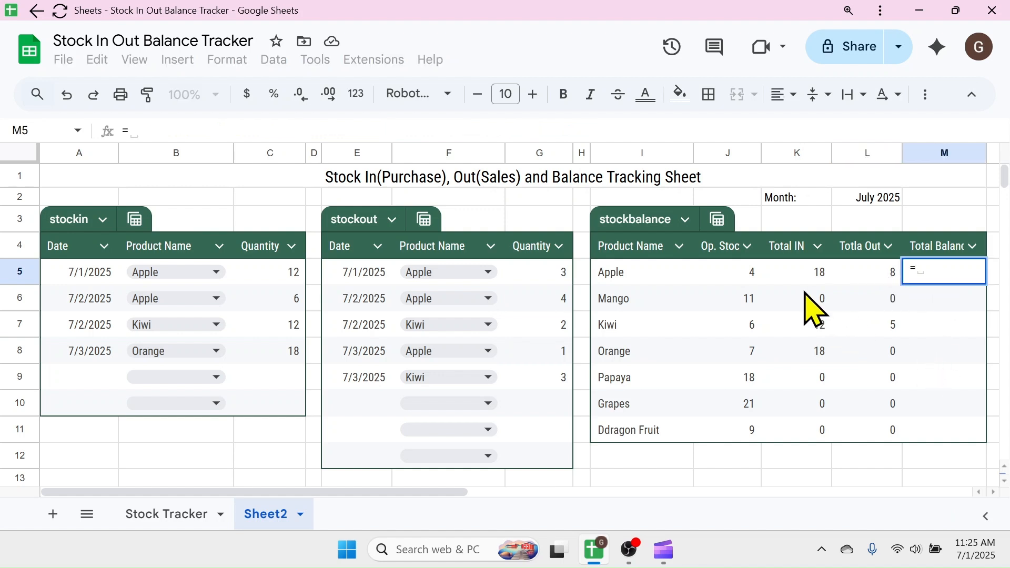
pyautogui.click(738, 270)
pyautogui.write('+')
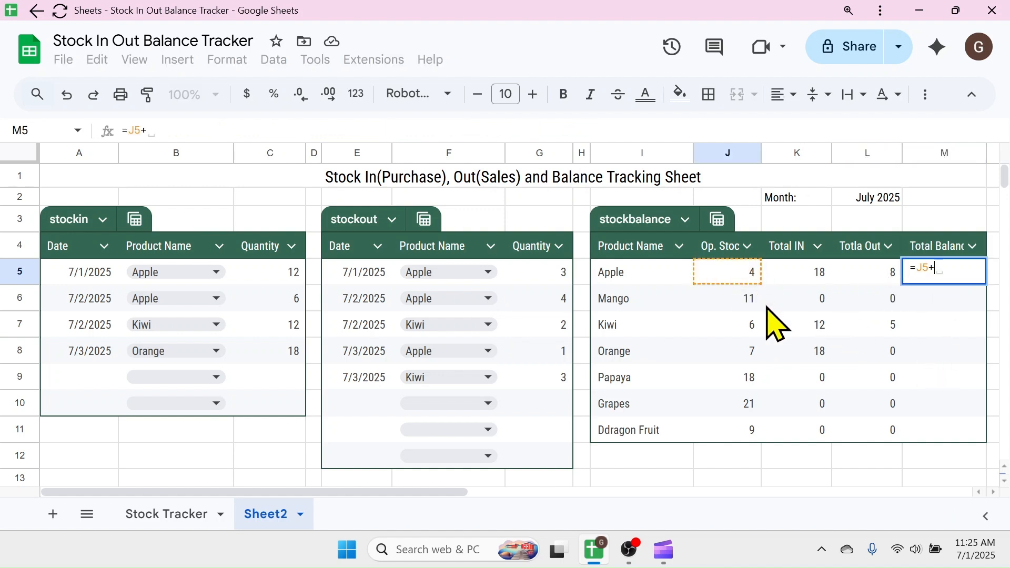
pyautogui.click(807, 273)
pyautogui.write('-')
pyautogui.click(876, 273)
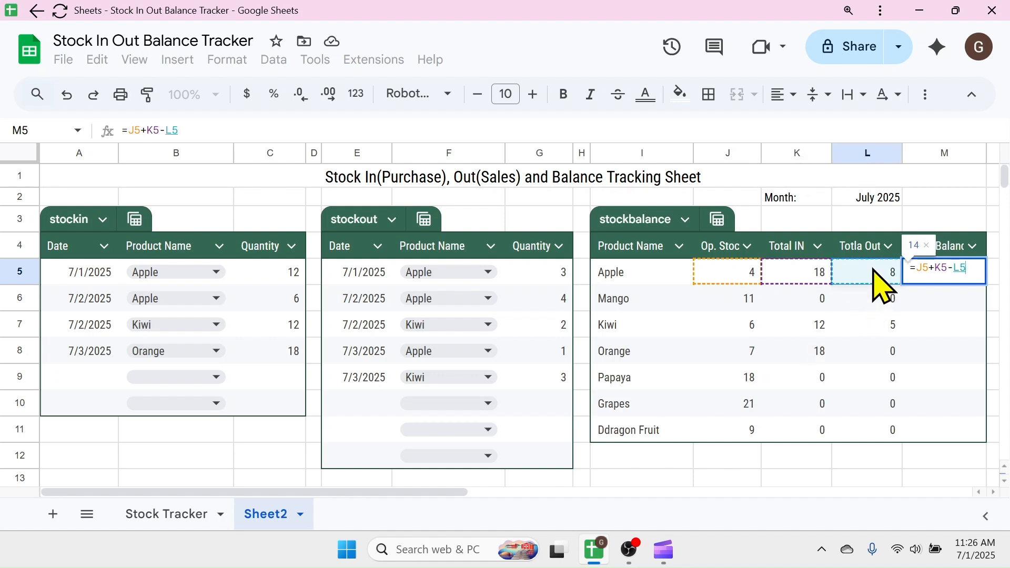
pyautogui.press('Return')
pyautogui.click(707, 417)
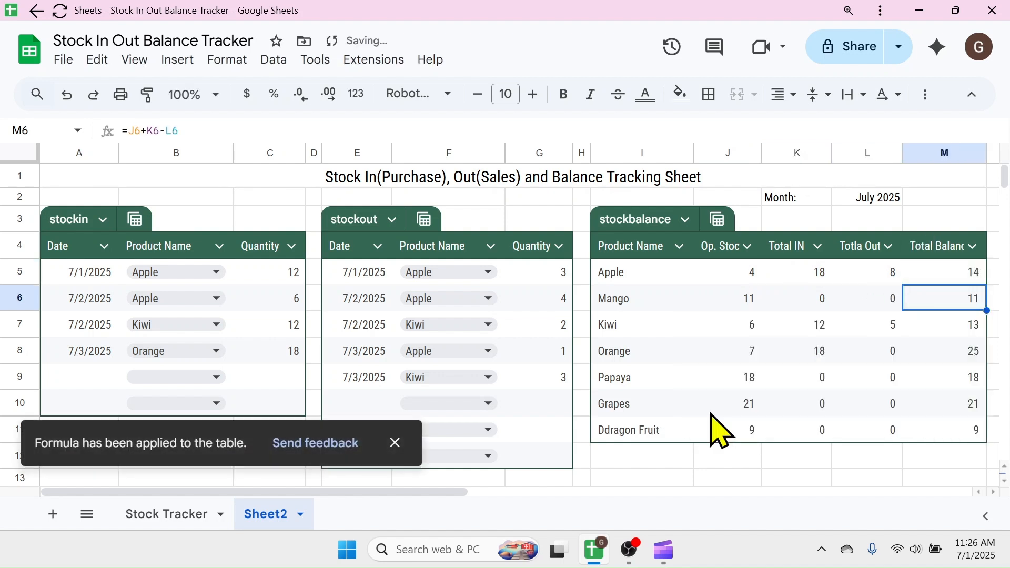
# Fill stockout row 10 with date 7/3/2025, product Kiwi and quantity 9.
pyautogui.doubleClick(368, 404)
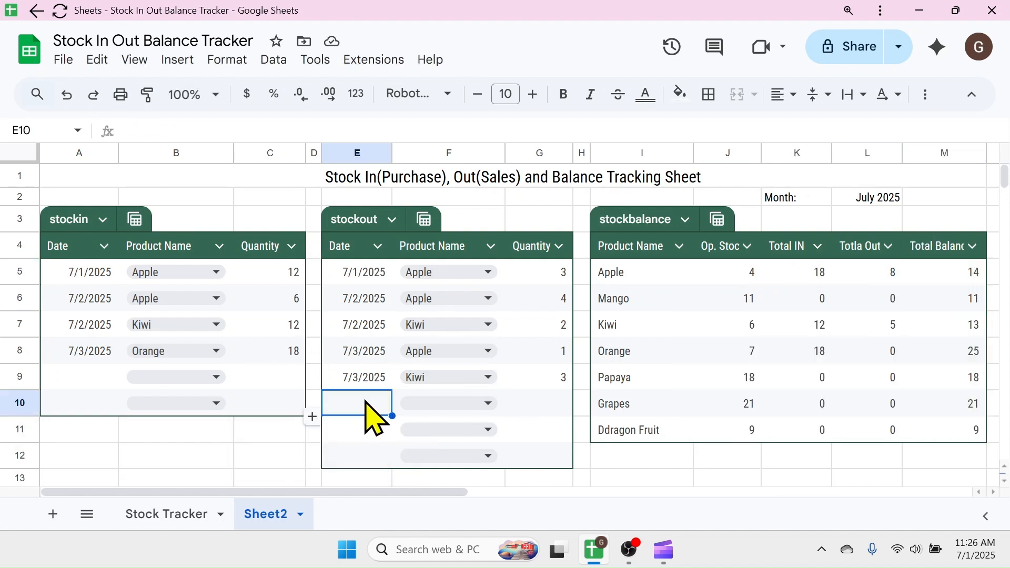
pyautogui.click(383, 221)
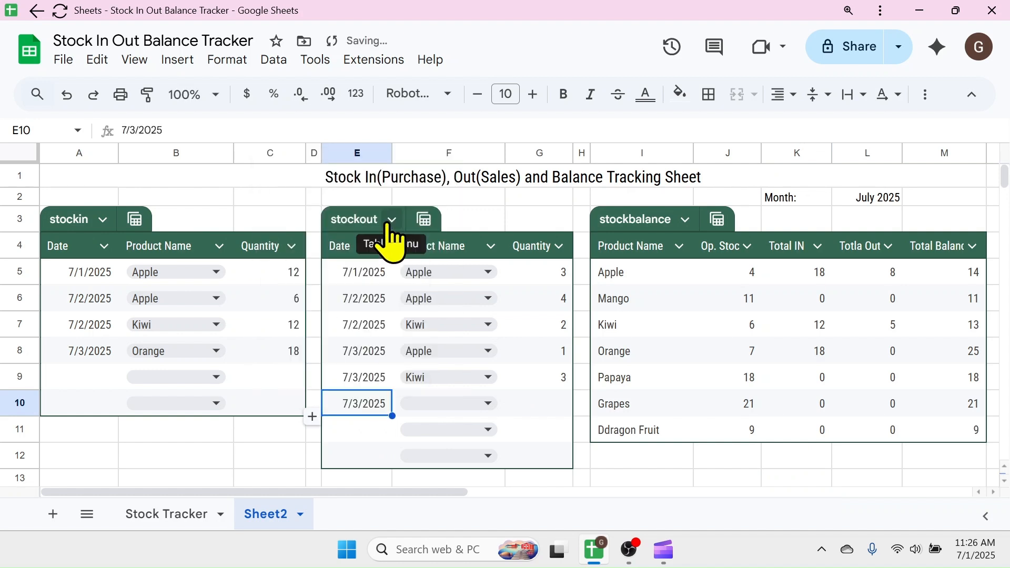
pyautogui.click(487, 405)
pyautogui.click(421, 265)
pyautogui.click(539, 404)
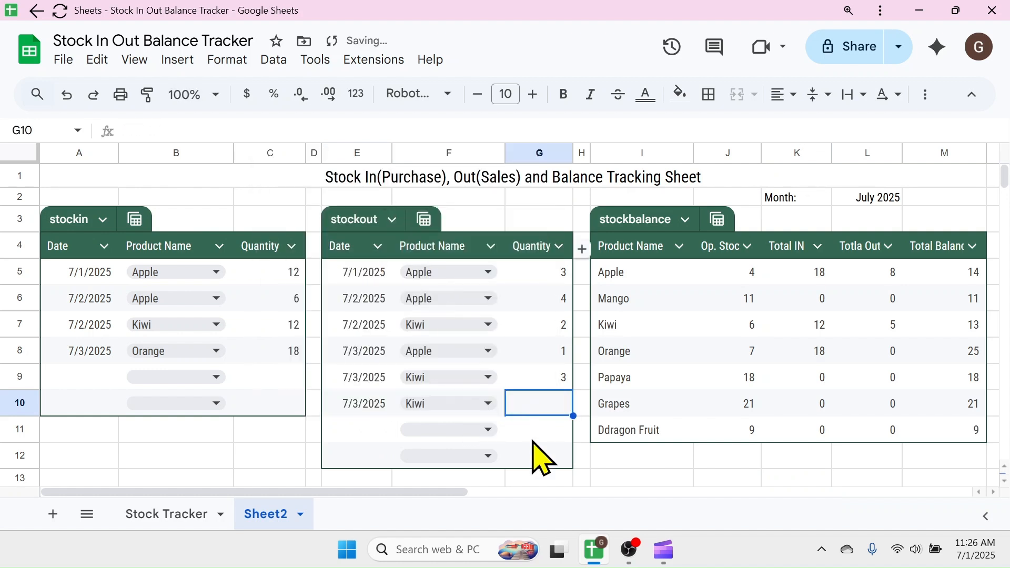
pyautogui.write('9')
pyautogui.press('Return')
pyautogui.click(891, 328)
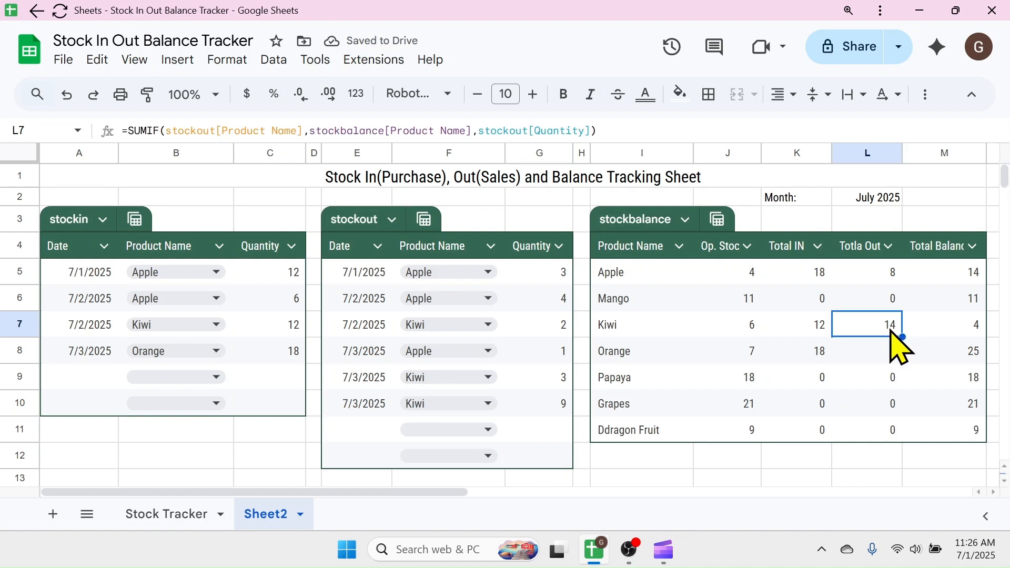
pyautogui.click(980, 329)
pyautogui.click(705, 477)
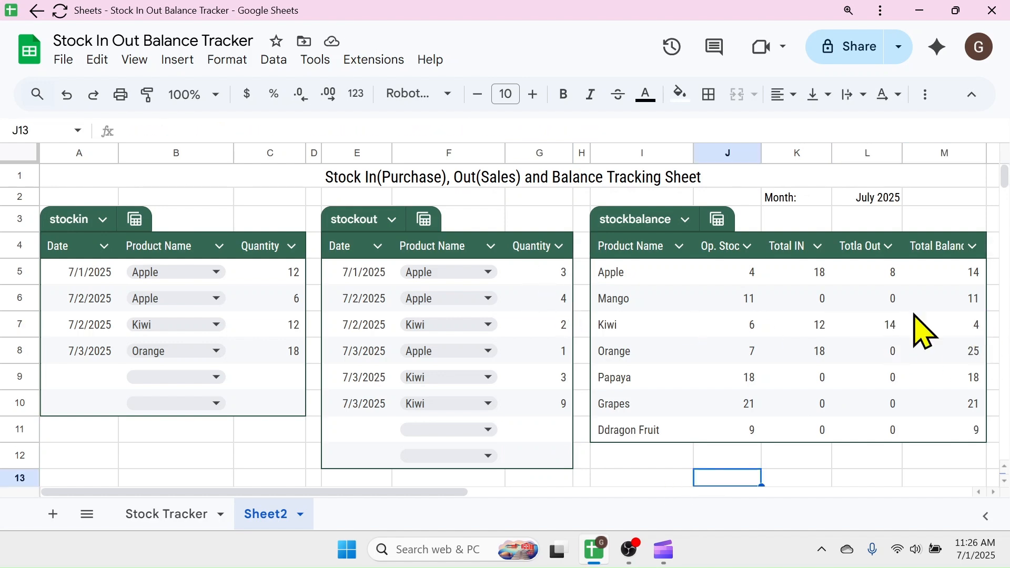
pyautogui.moveTo(1007, 180); pyautogui.dragTo(1003, 158)
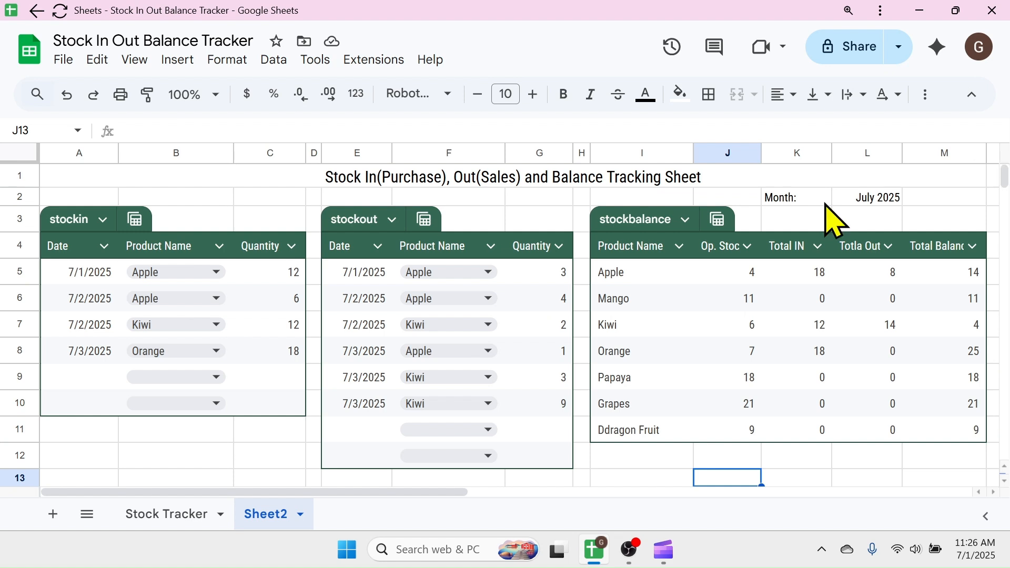
# Freeze the sheet's rows up to row 4 so the title and table headers stay fixed.
pyautogui.click(69, 251)
pyautogui.click(136, 61)
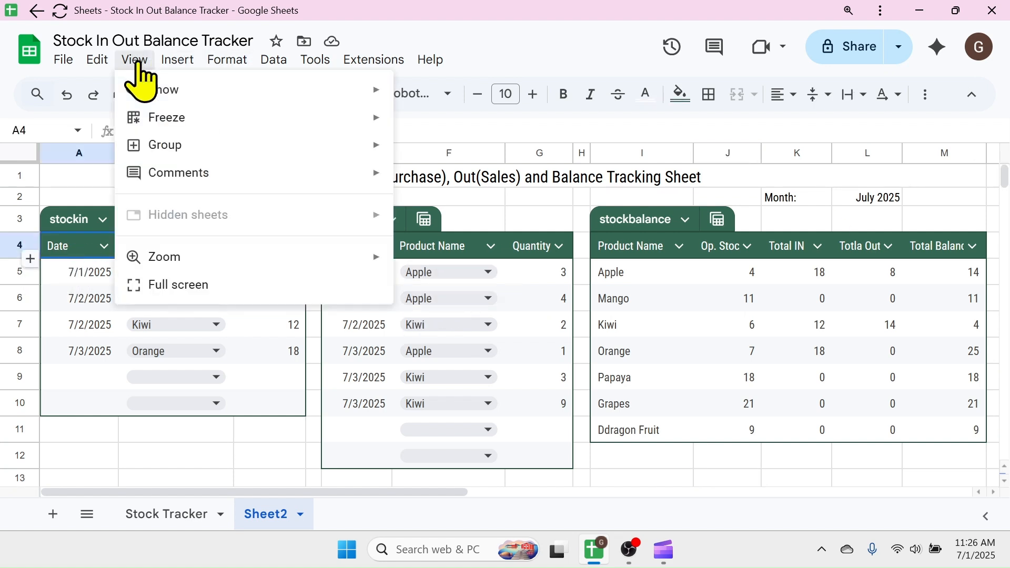
pyautogui.moveTo(174, 120)
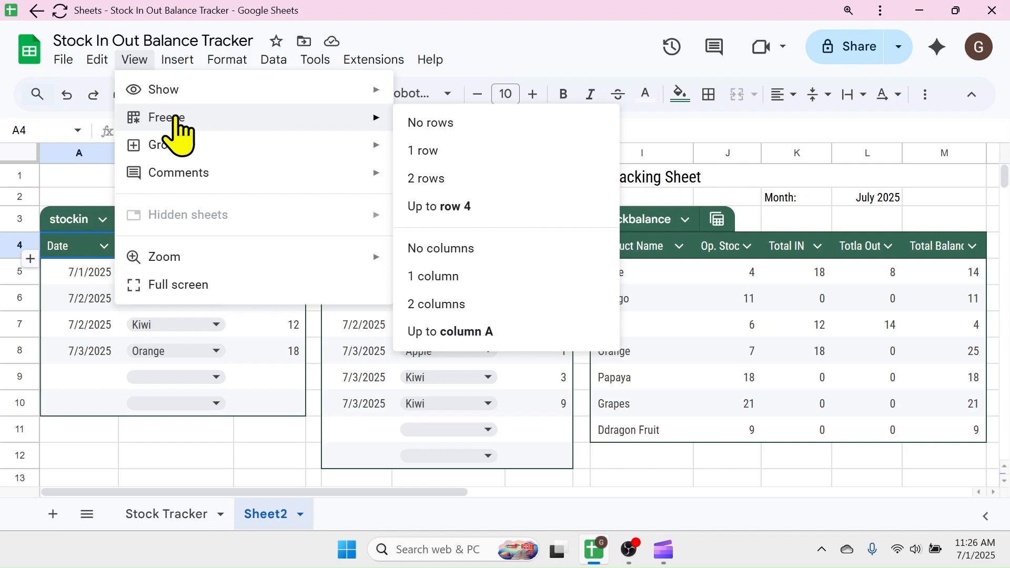
pyautogui.click(469, 208)
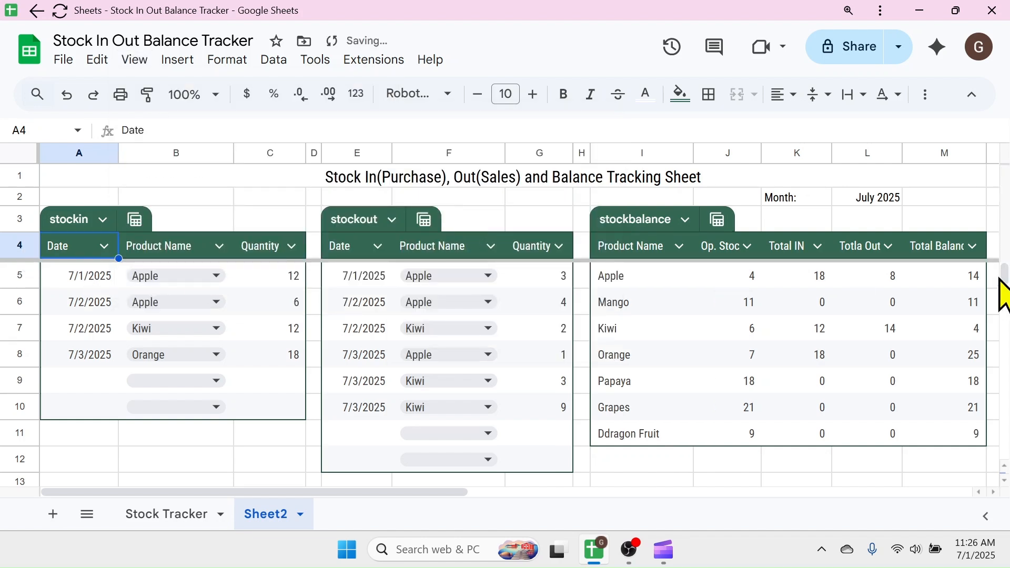
pyautogui.moveTo(1005, 284)
pyautogui.mouseDown()
pyautogui.moveTo(1006, 367)
pyautogui.moveTo(1006, 294)
pyautogui.mouseUp()
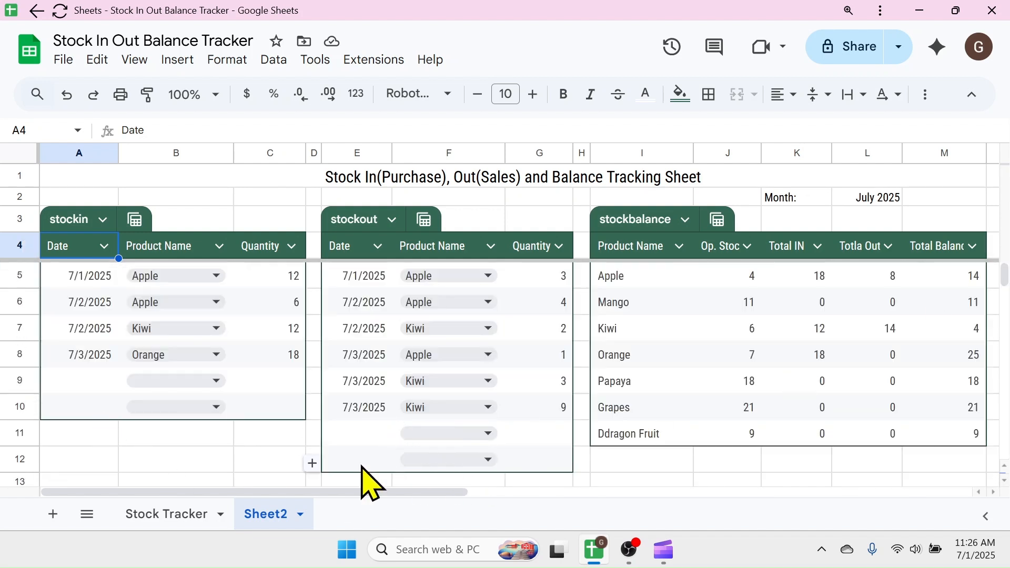
# Extend the stockout table past row 14 by filling its blank row 12 downward.
pyautogui.moveTo(361, 462); pyautogui.dragTo(560, 455)
pyautogui.scroll(2, 526, 431)
pyautogui.click(600, 446)
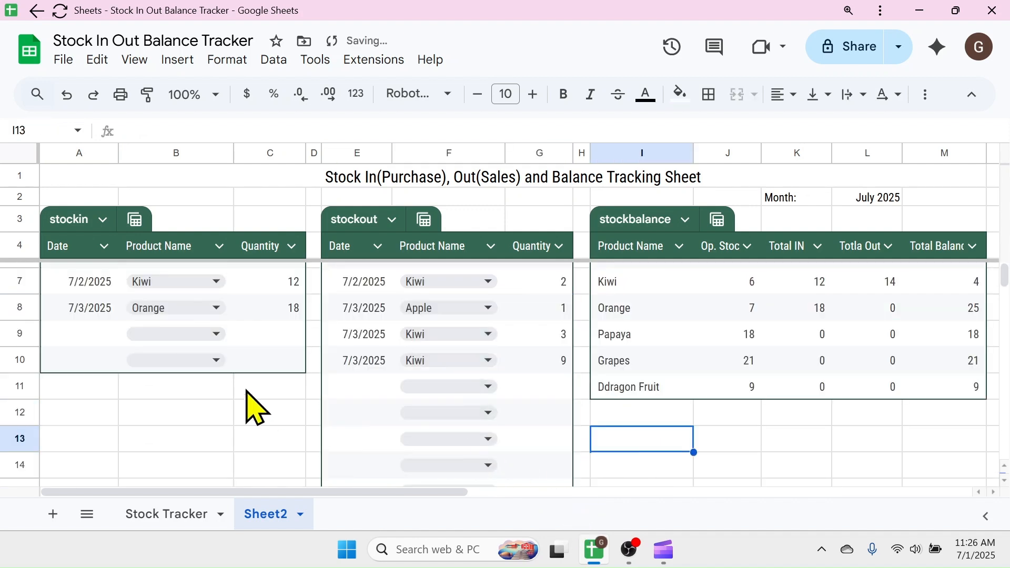
# Extend the stockin table to row 12 by filling its blank row 10 downward.
pyautogui.moveTo(85, 362); pyautogui.dragTo(189, 415)
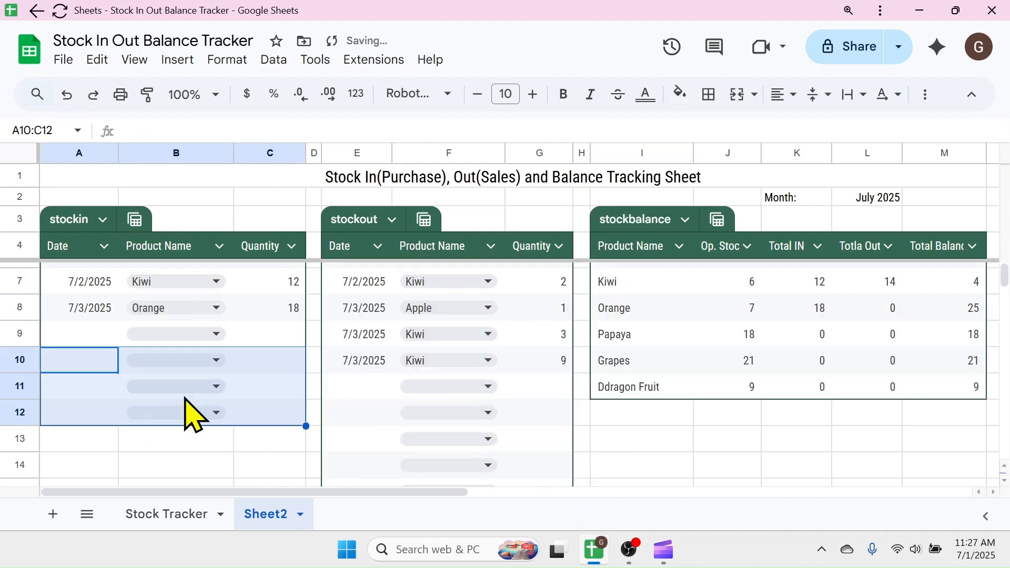
pyautogui.click(247, 451)
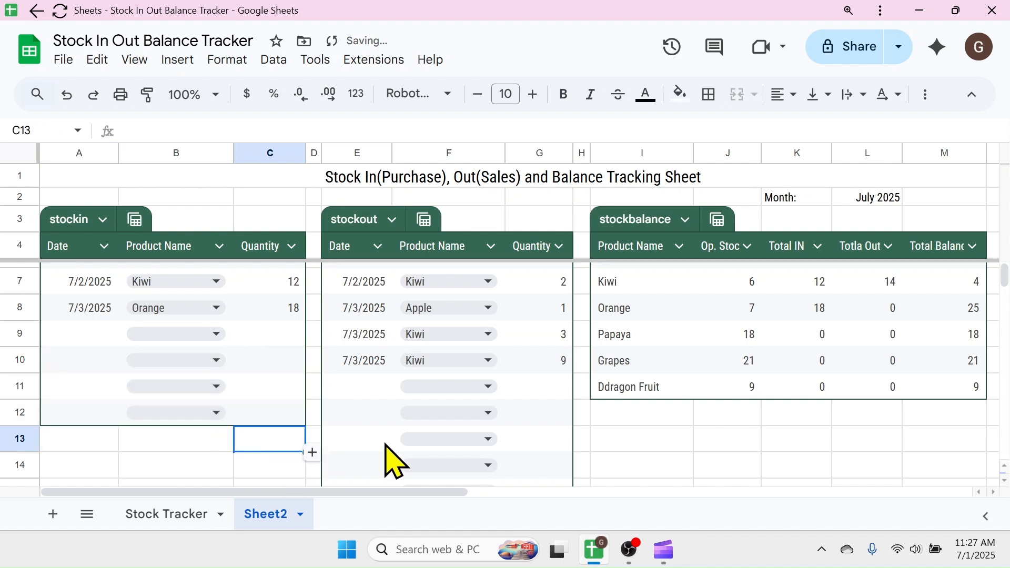
pyautogui.scroll(1, 565, 404)
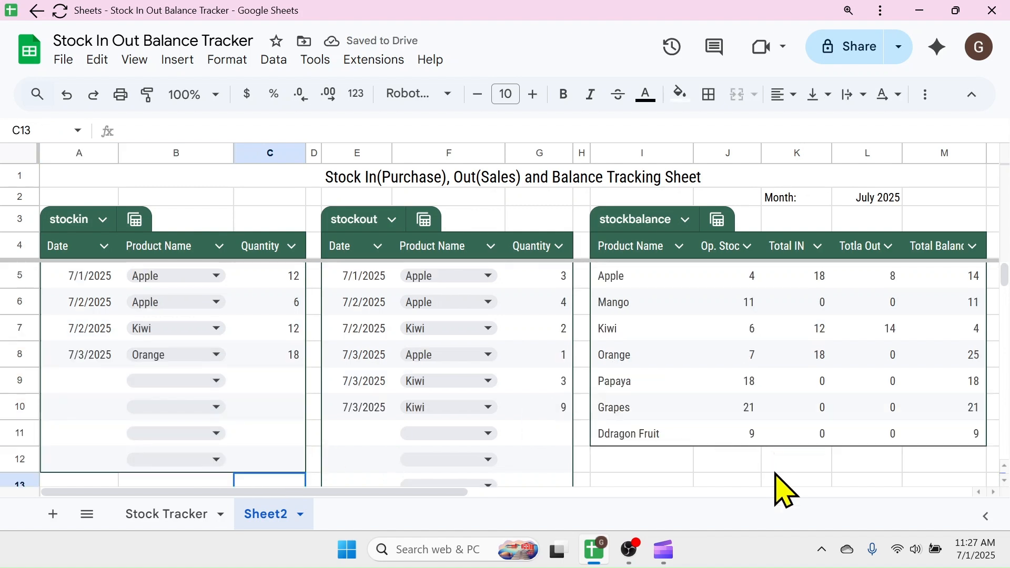
pyautogui.click(760, 480)
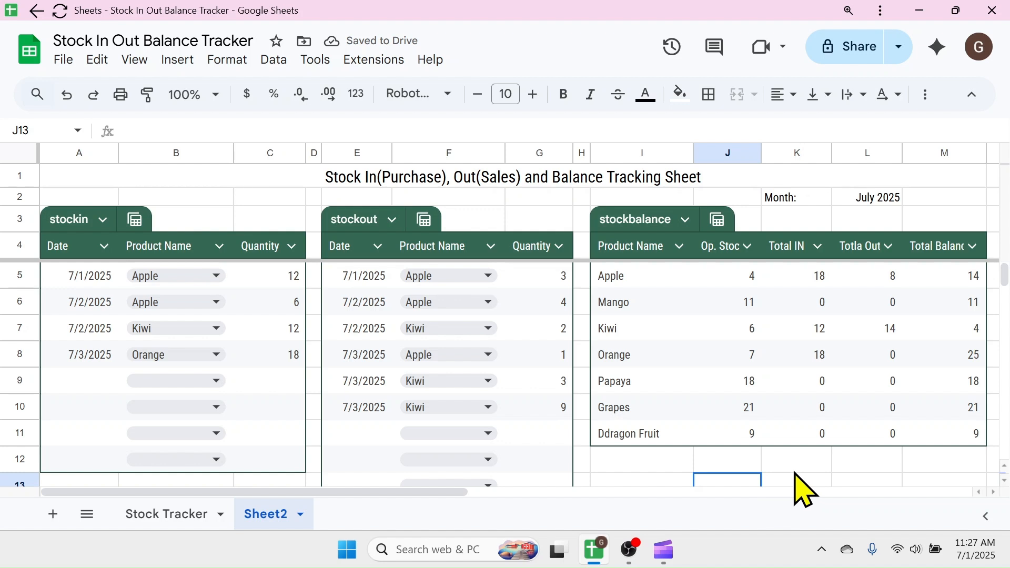